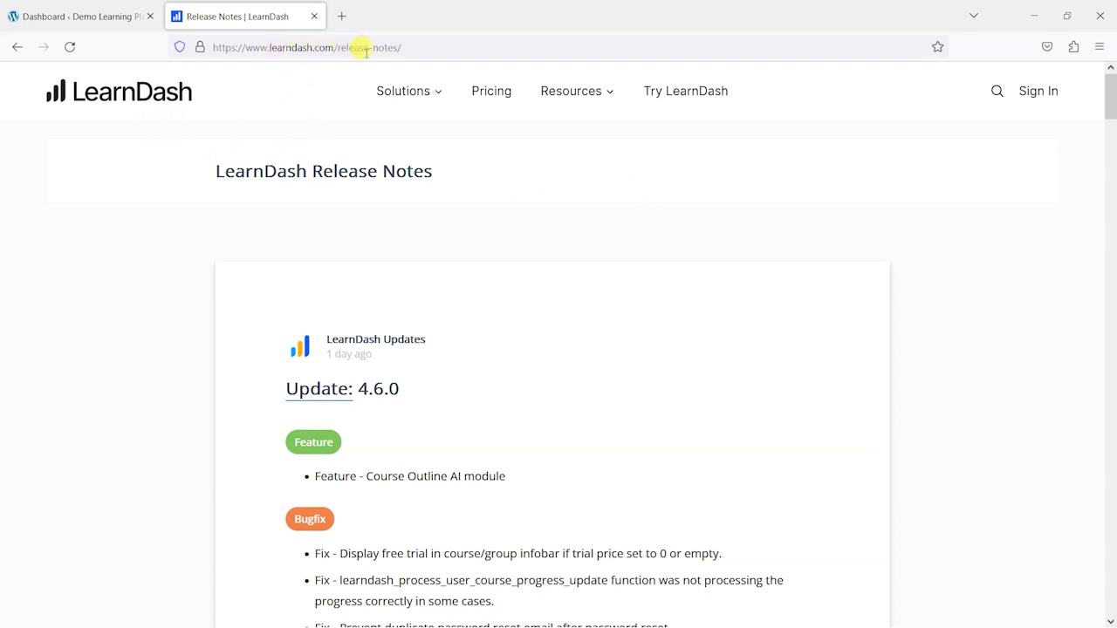
Review the LearnDash 4.6.0 release notes, focusing on the new Course Outline AI module feature
scroll(877, 342, "down", 3)
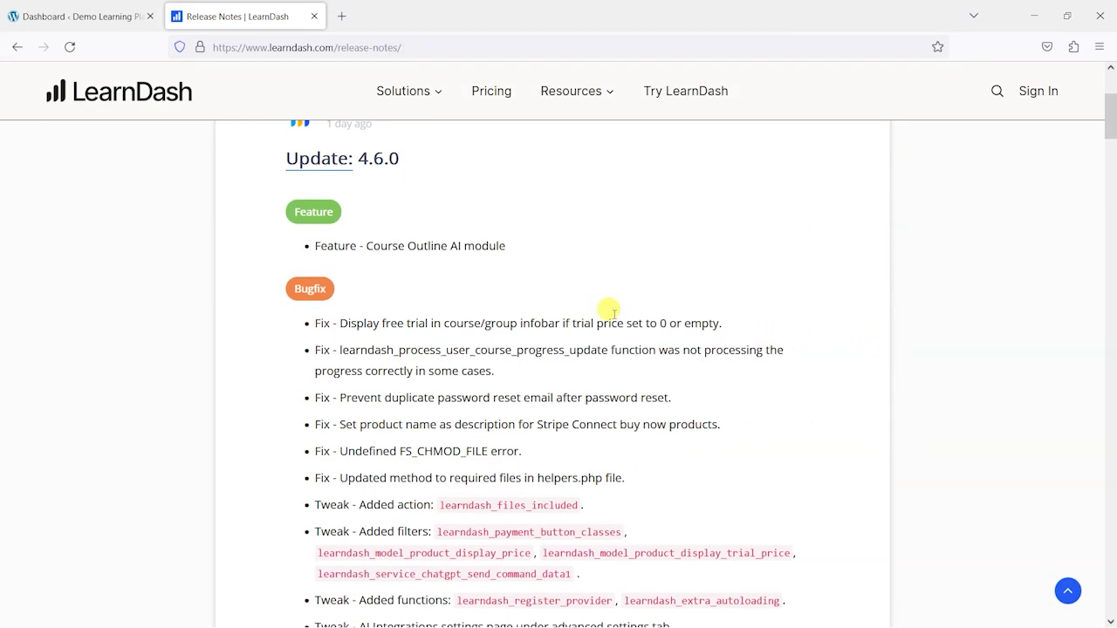
left_click_drag(312, 244, 527, 245)
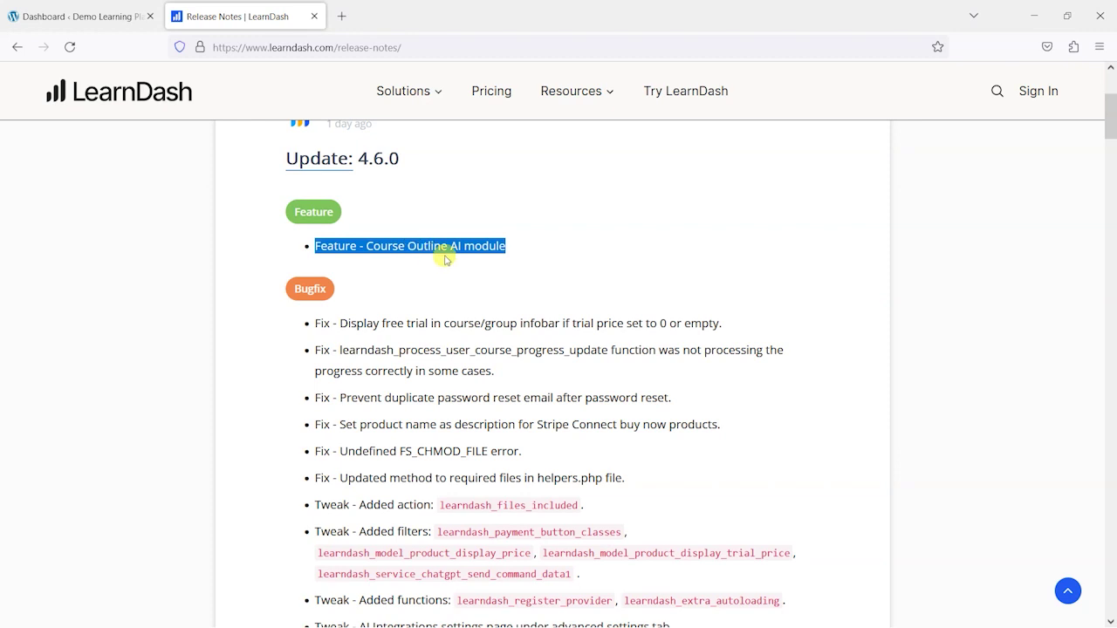
left_click(552, 247)
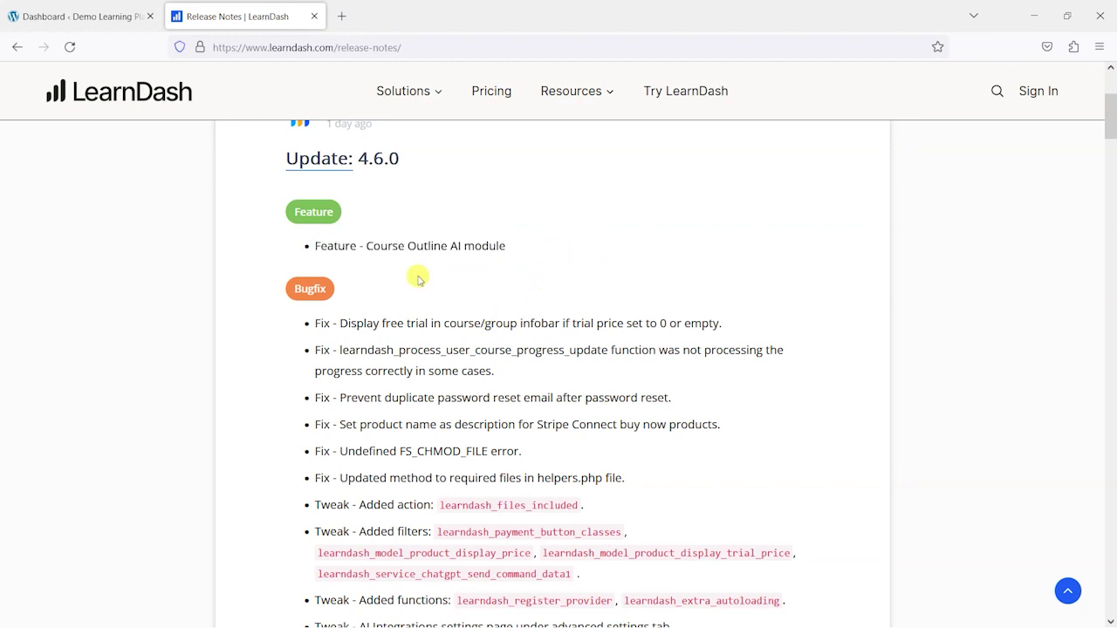
scroll(376, 257, "down", 2)
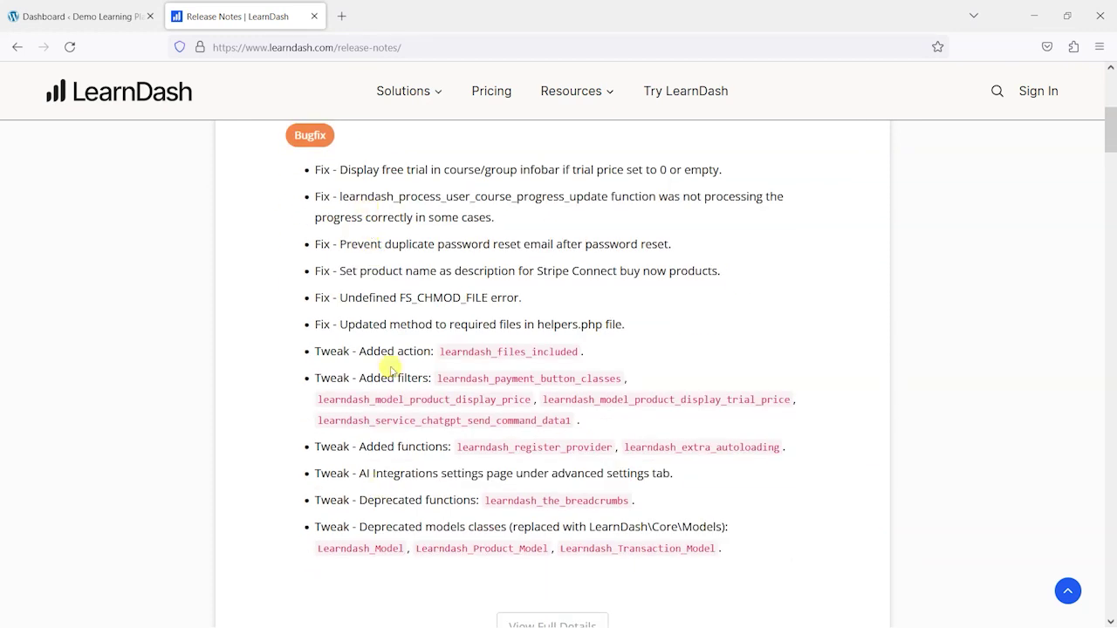
scroll(489, 432, "up", 2)
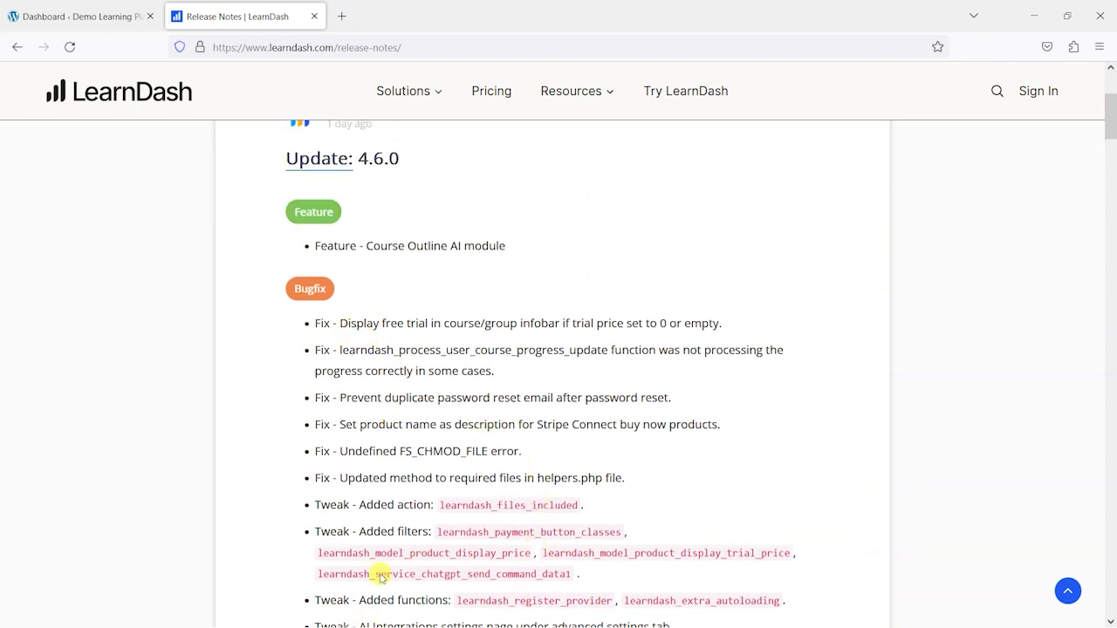
scroll(381, 575, "up", 2)
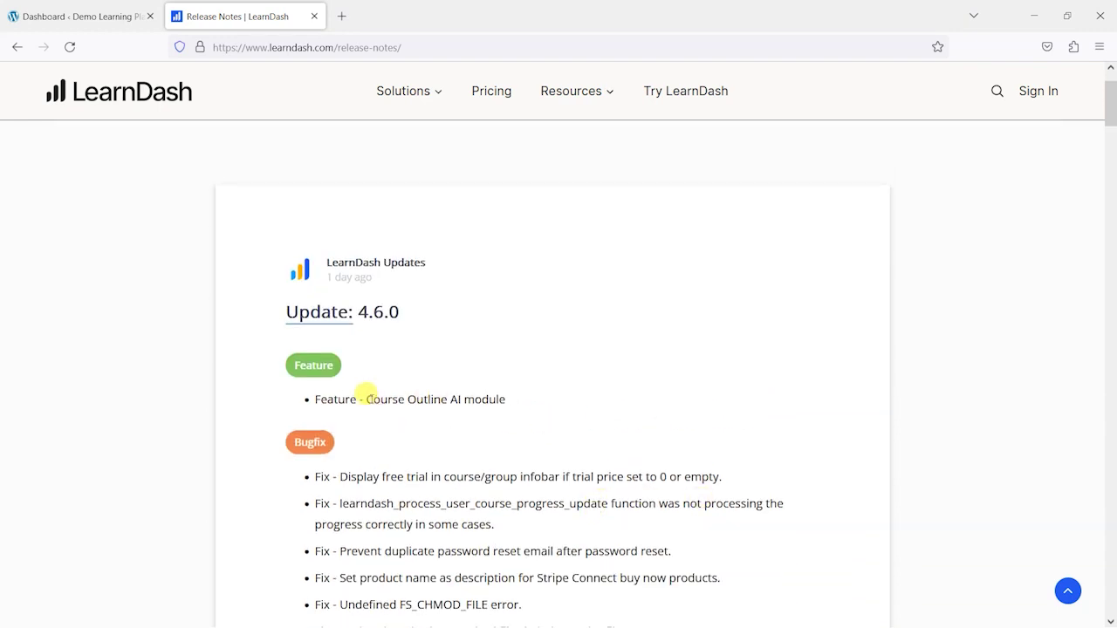
left_click_drag(363, 399, 568, 397)
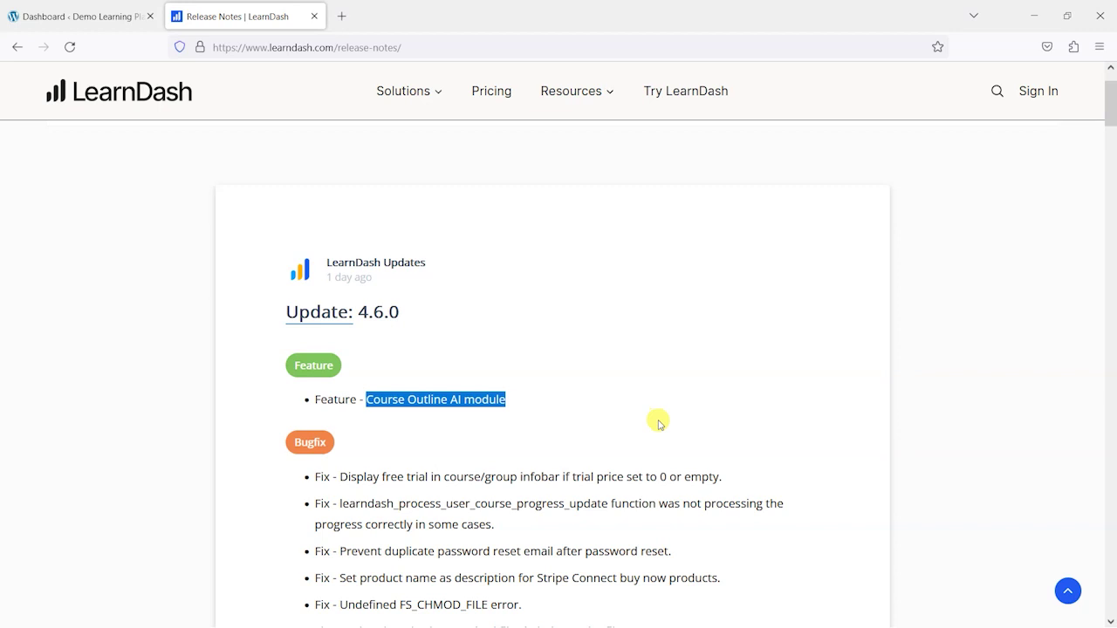
scroll(662, 432, "up", 1)
left_click(754, 445)
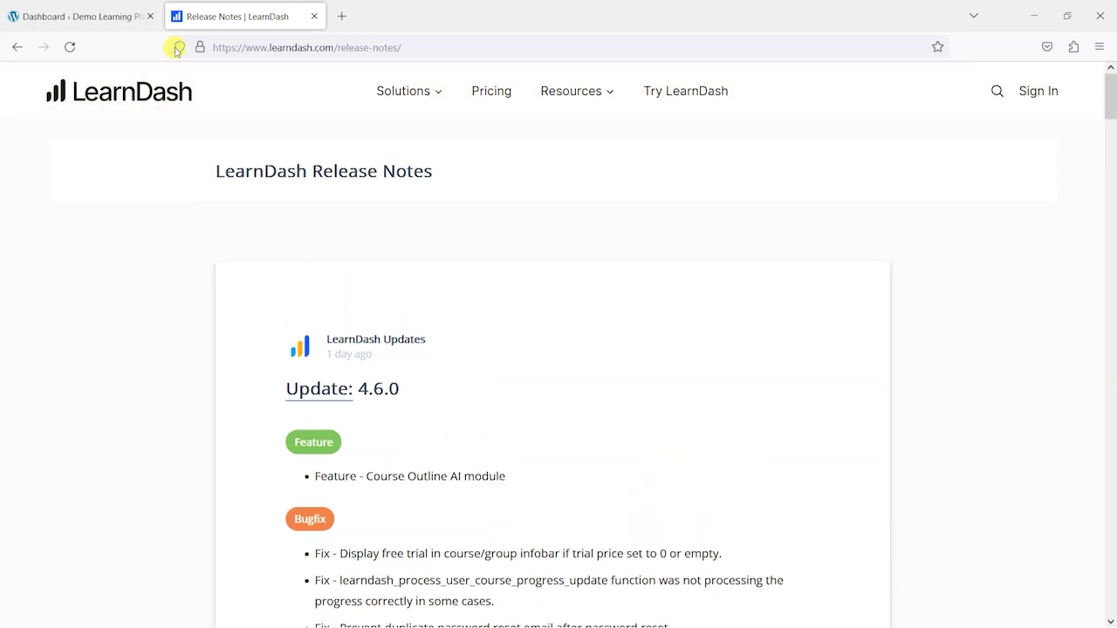
Open the Demo Learning Platform's front end in a new tab from the WordPress dashboard and look over its home page
left_click(102, 16)
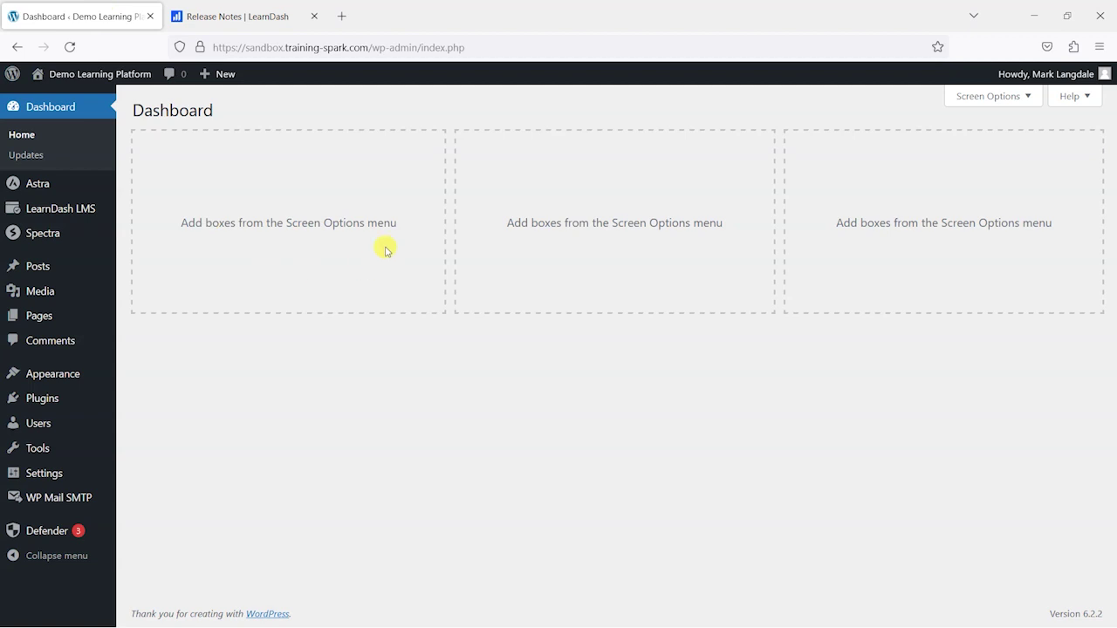
mouse_move(96, 75)
middle_click(92, 104)
left_click(212, 13)
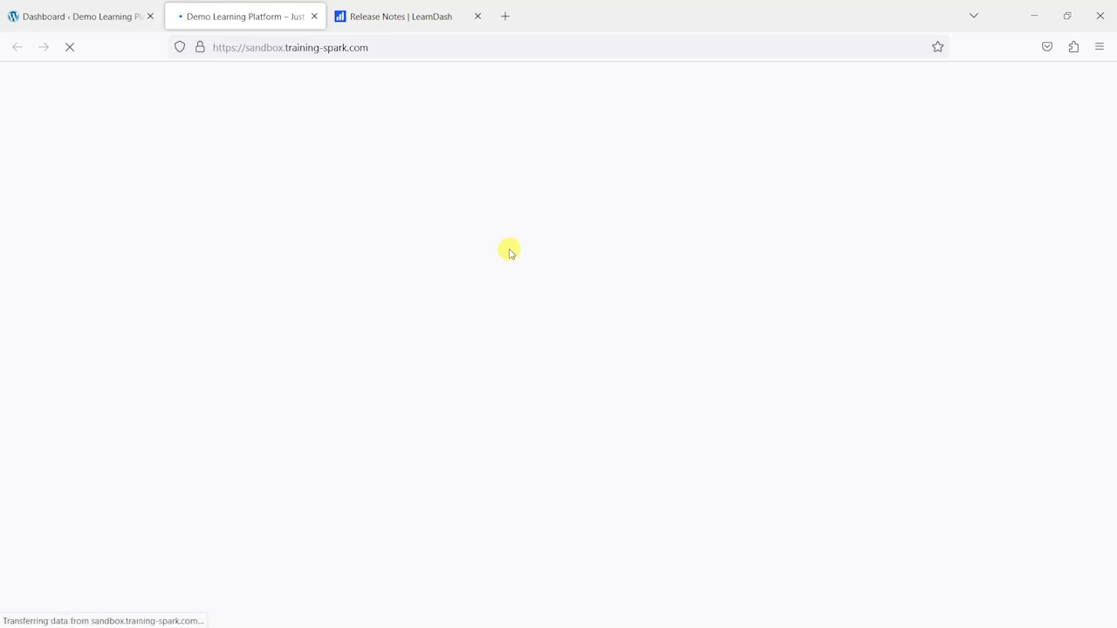
scroll(419, 427, "down", 3)
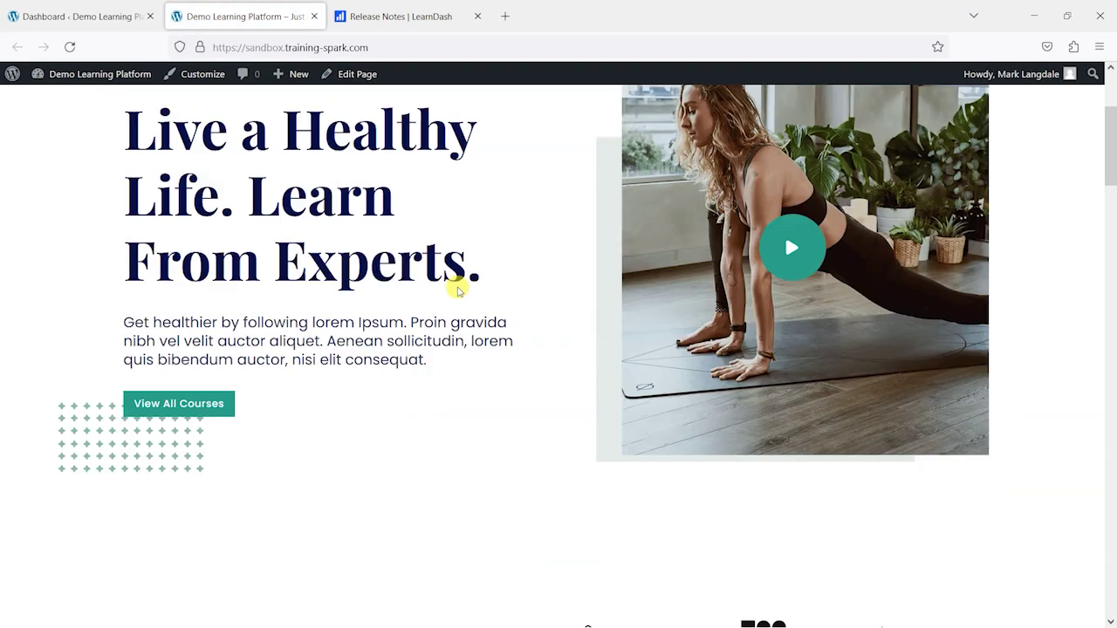
scroll(533, 446, "up", 3)
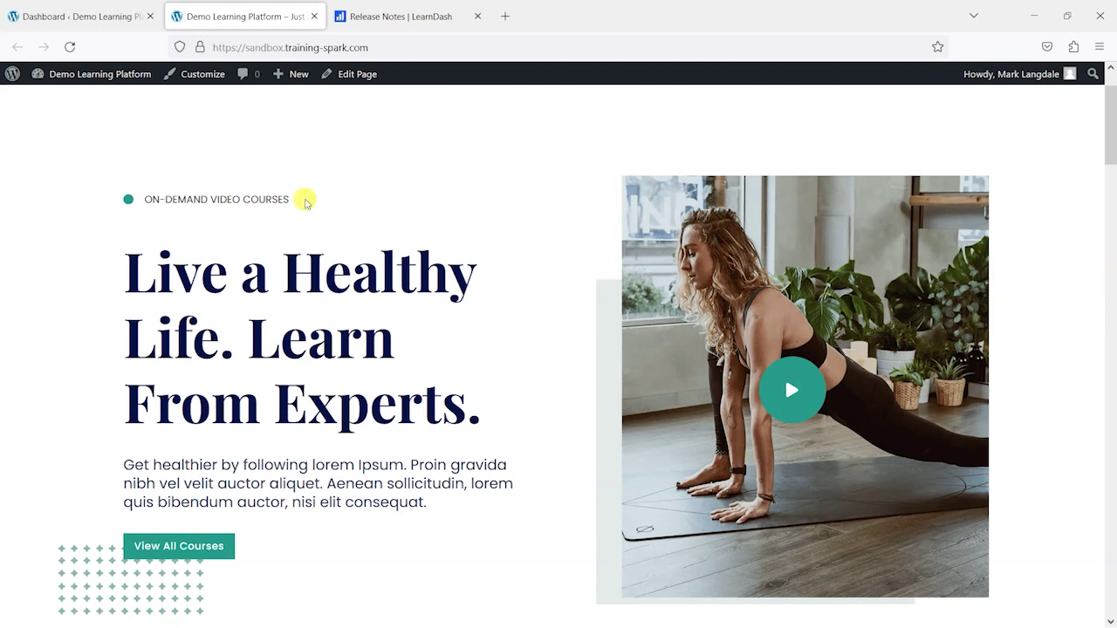
Return to the WordPress dashboard and open Create Course Outline from AI from the LearnDash course list
left_click(72, 20)
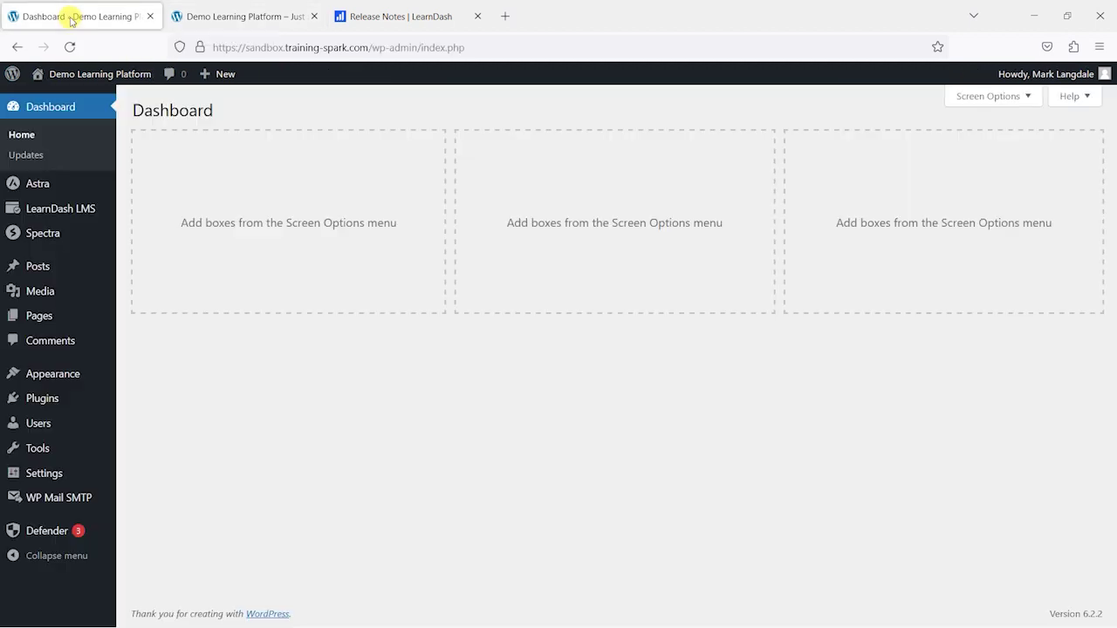
mouse_move(67, 204)
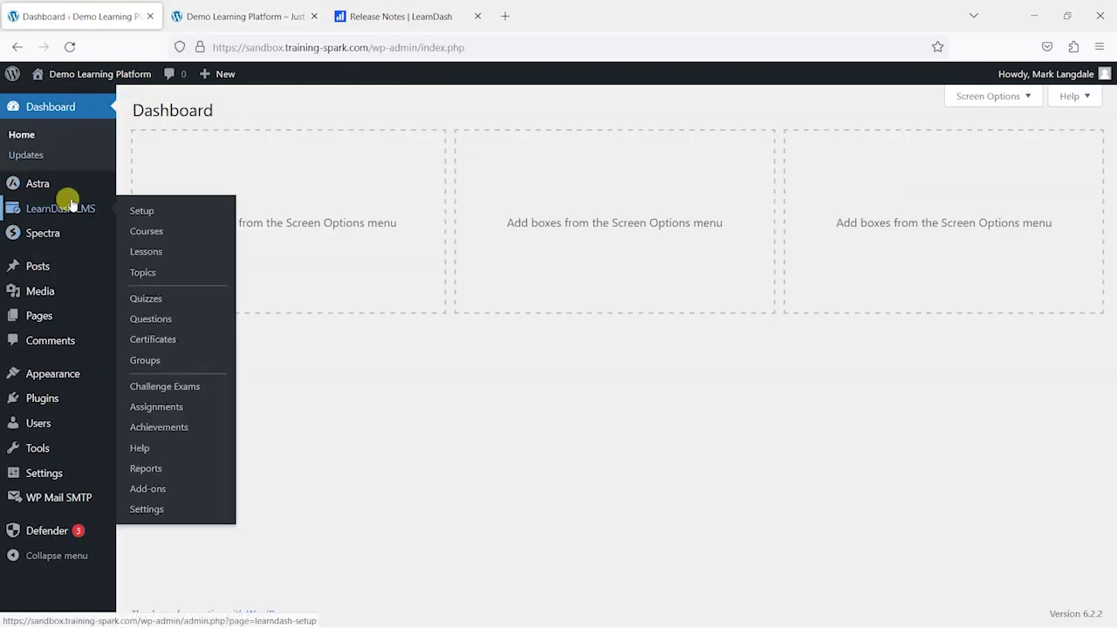
left_click(143, 230)
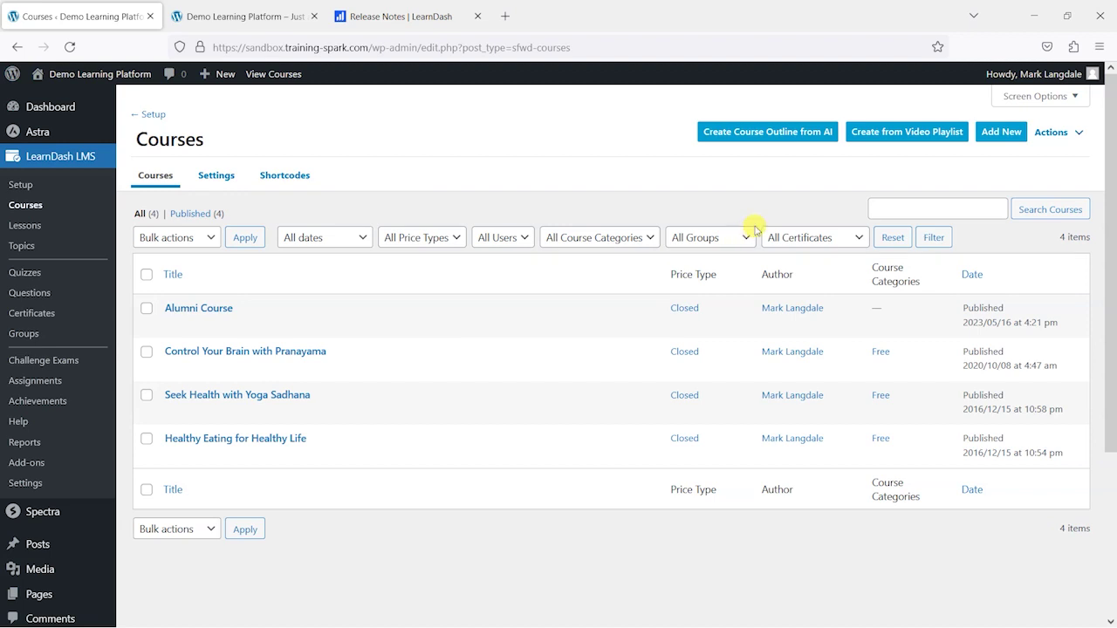
left_click(780, 135)
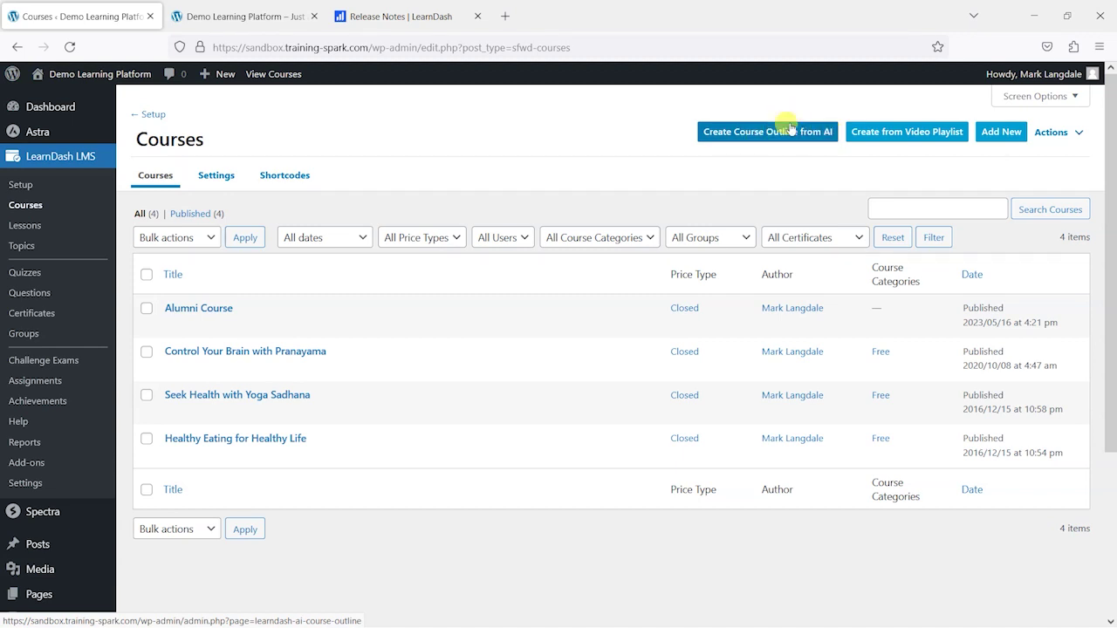
left_click(773, 137)
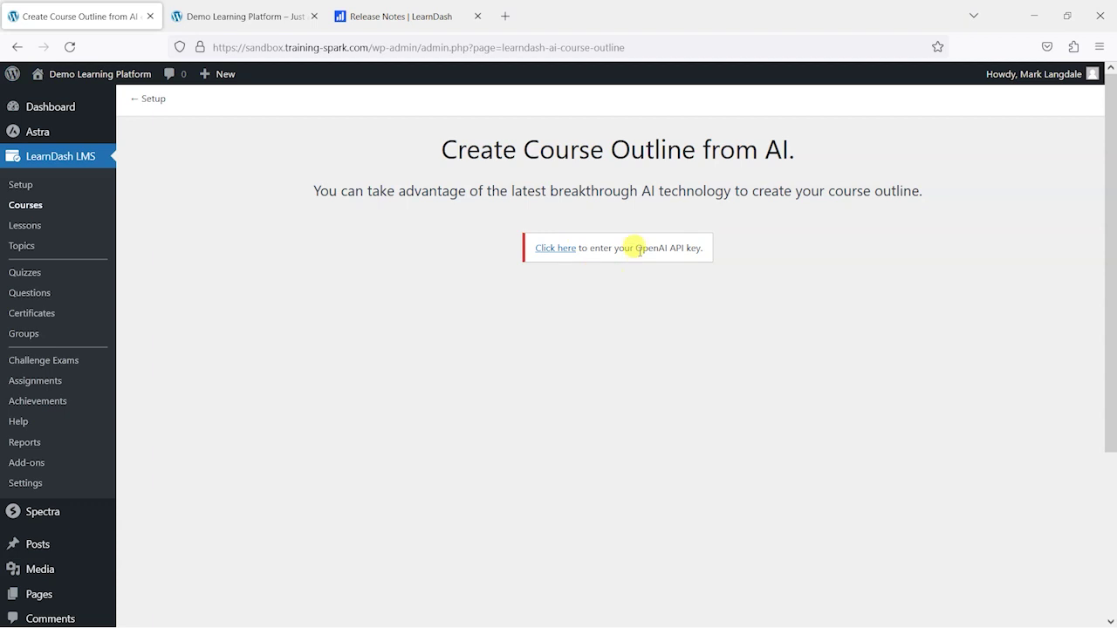
Go to the AI Integrations settings for the OpenAI API key and follow its help link to OpenAI's API keys page
left_click_drag(639, 244, 683, 248)
left_click(689, 262)
left_click(556, 249)
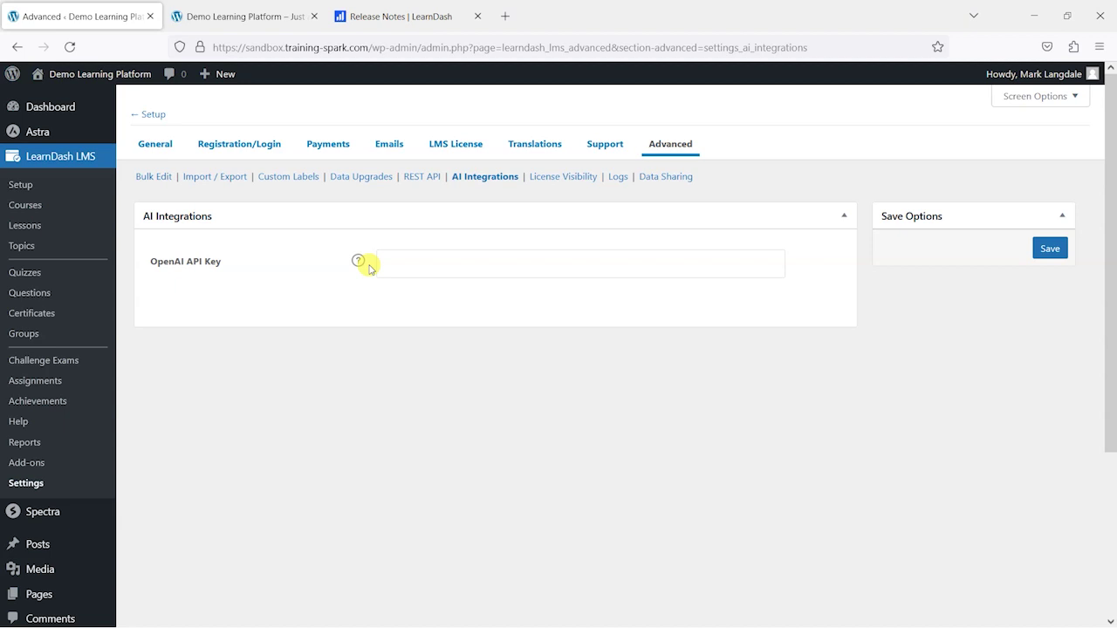
left_click(357, 263)
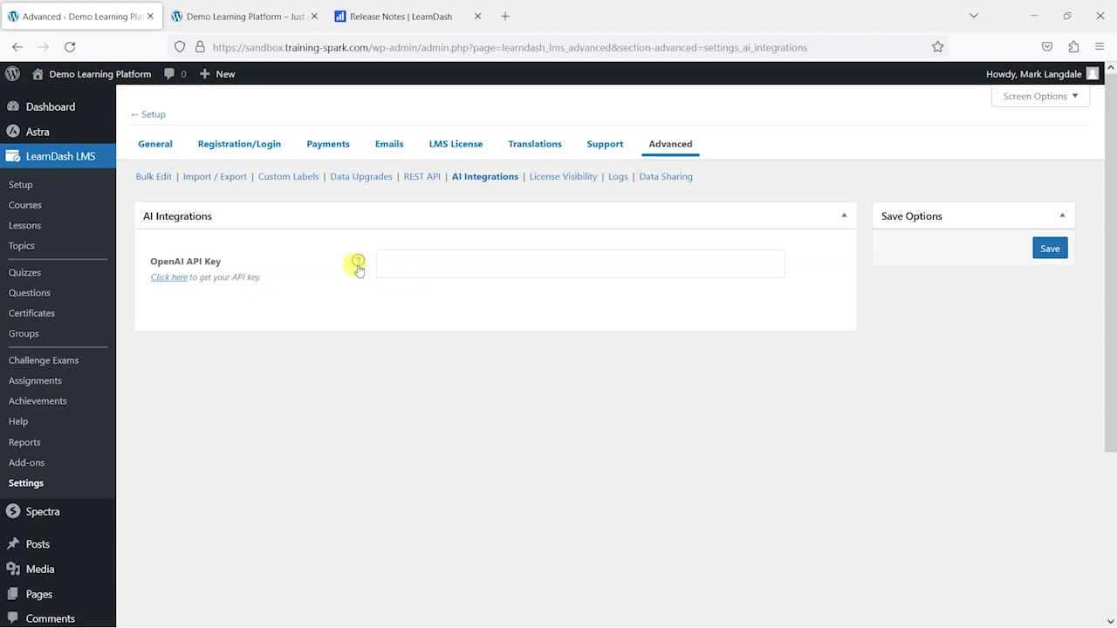
left_click(181, 279)
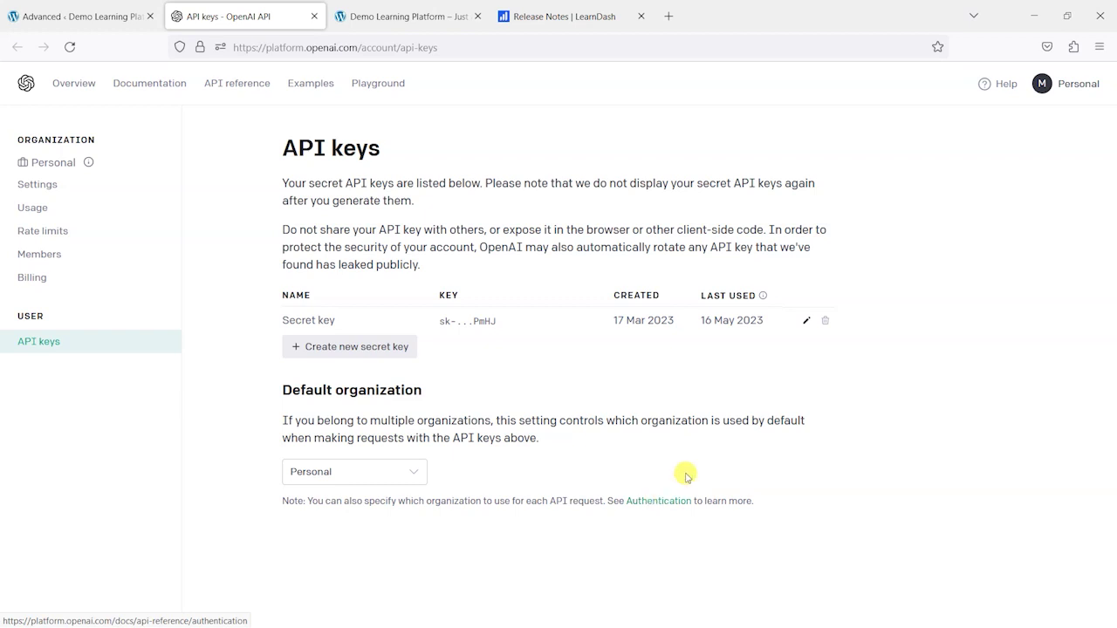
Create a new OpenAI secret key named "LearnDash test" and copy it
left_click(337, 349)
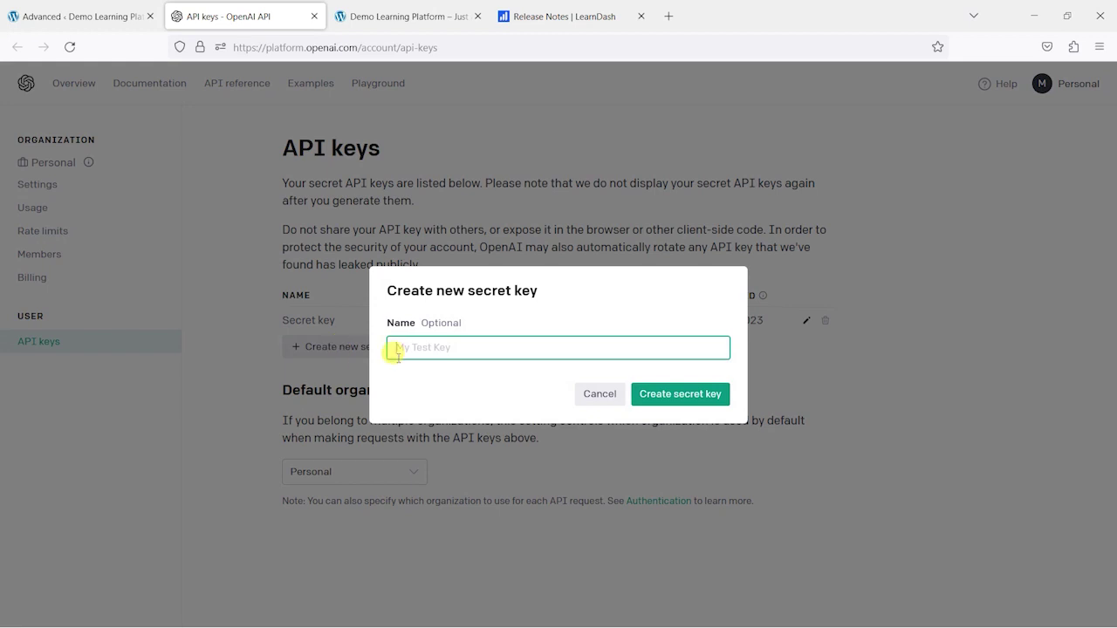
type("Lea")
left_click(683, 394)
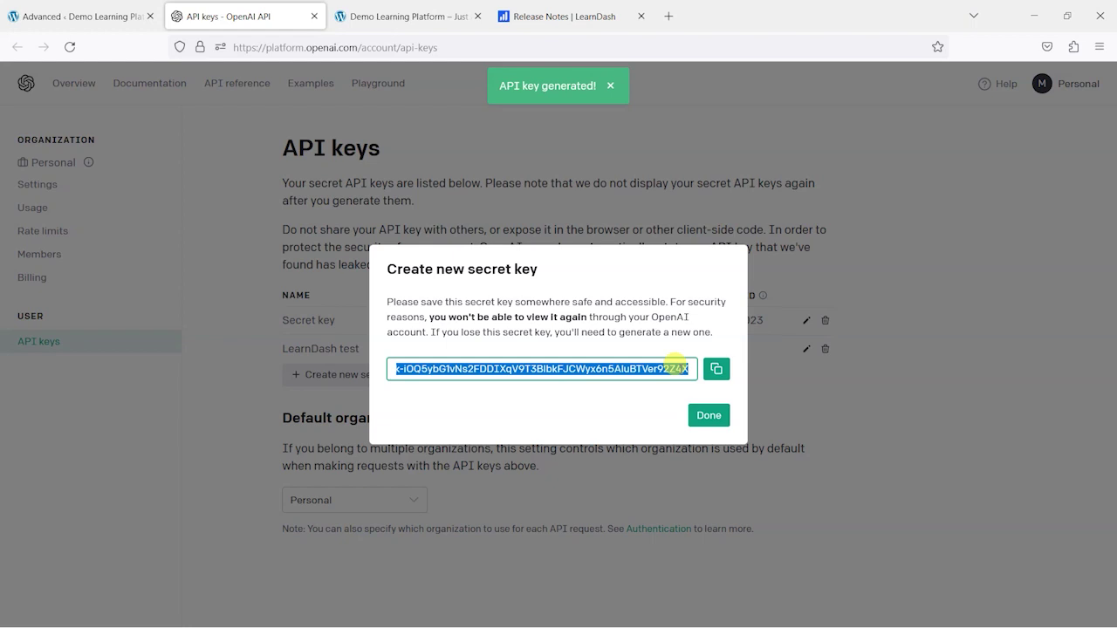
left_click(709, 413)
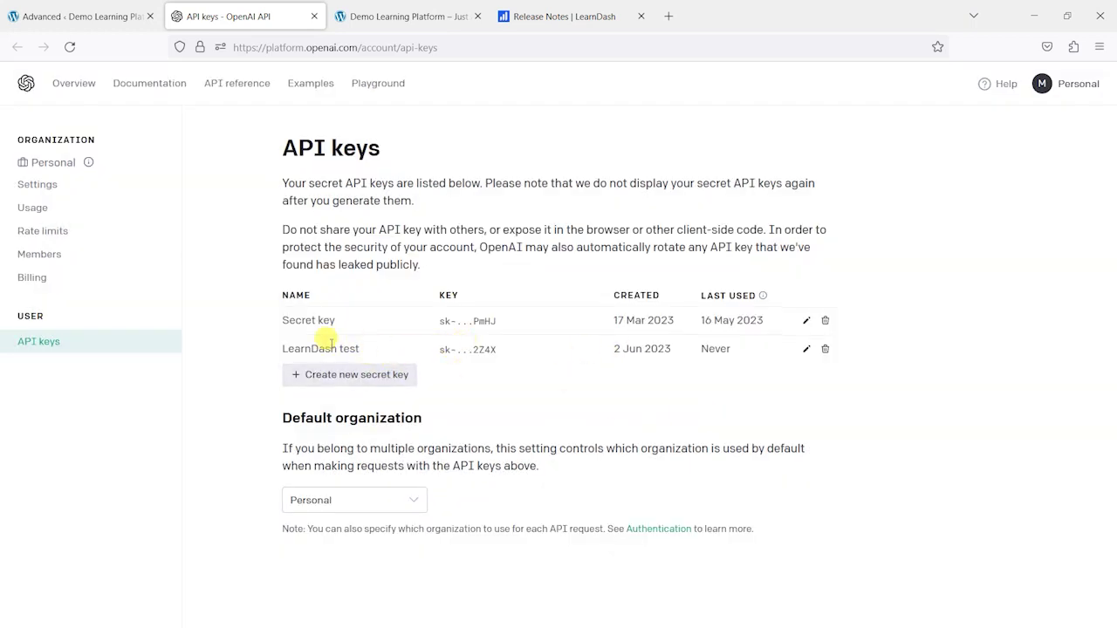
Switch back to the LearnDash settings, paste the secret key as the OpenAI API Key and save the settings
left_click(81, 16)
left_click(425, 267)
key("ctrl+v")
left_click(1050, 249)
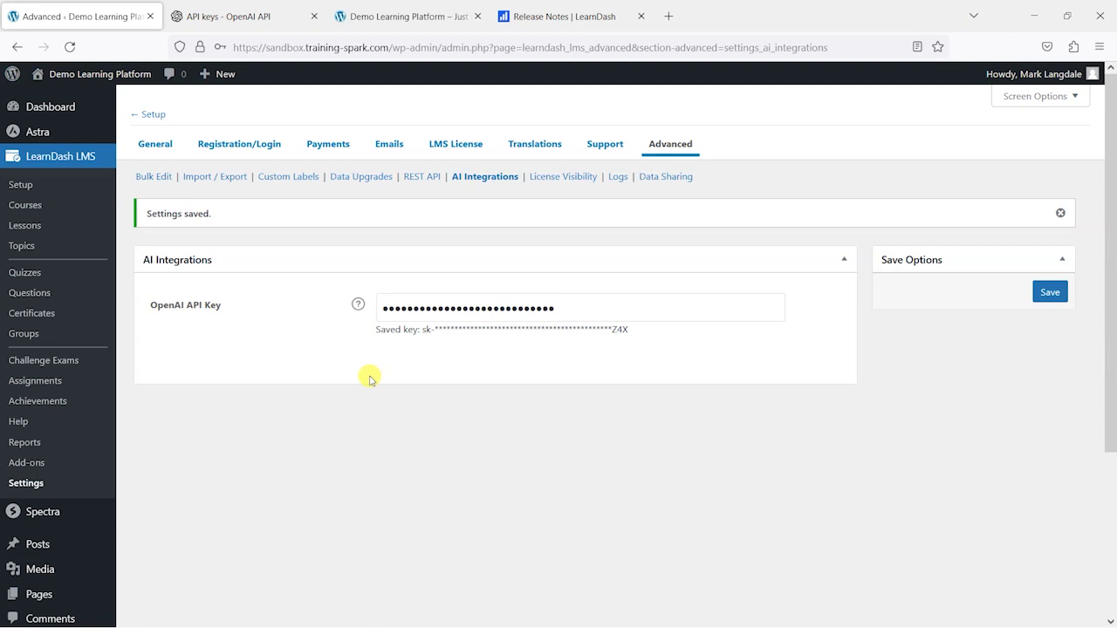
Open the Create Course Outline from AI form from the LearnDash course list
left_click(22, 206)
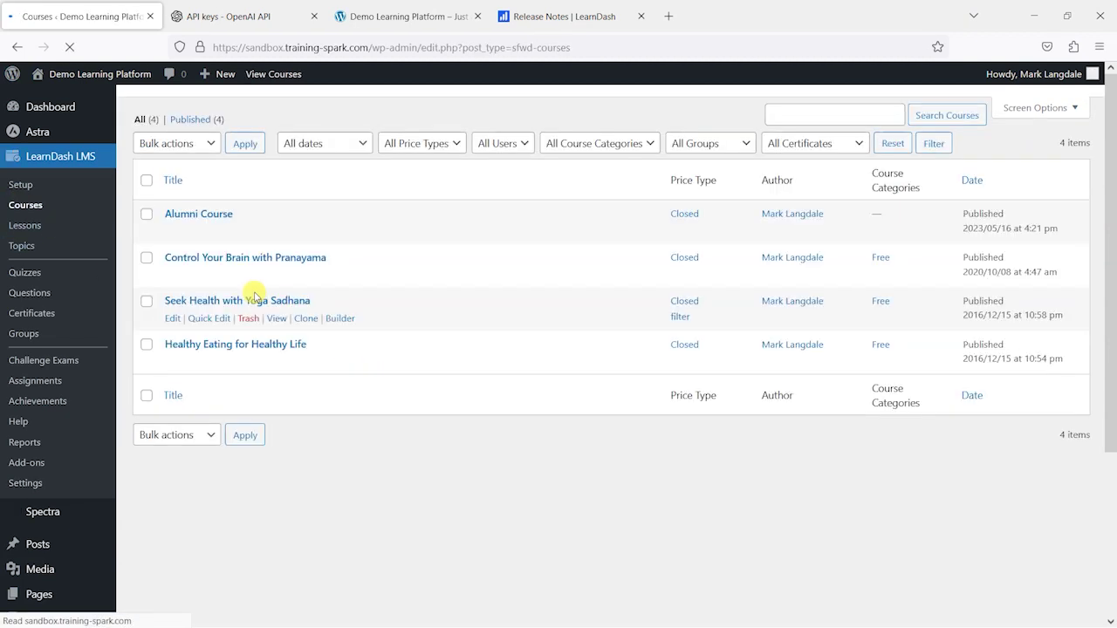
left_click(747, 135)
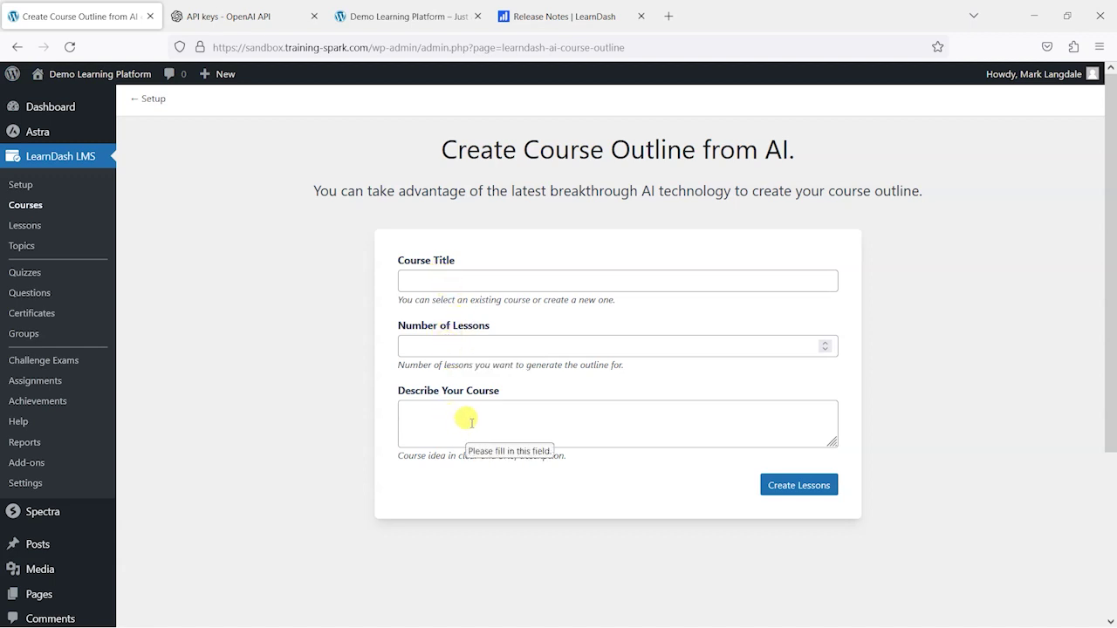
left_click(252, 26)
left_click(70, 16)
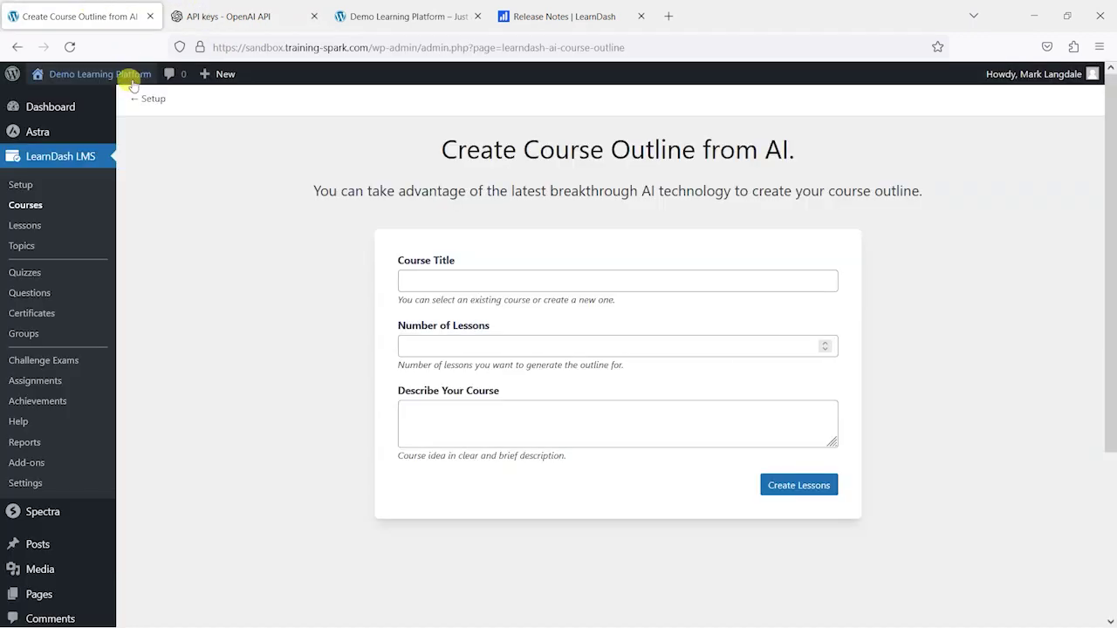
Open the site's front end in a new tab and examine the home page down to the featured courses
mouse_move(133, 81)
middle_click(100, 98)
left_click(247, 16)
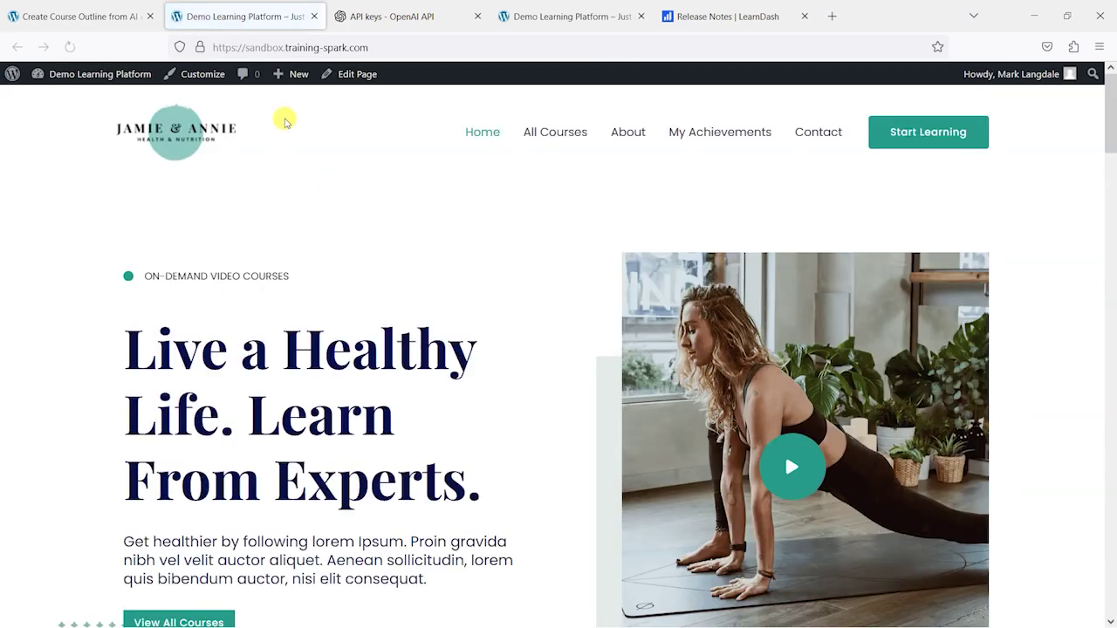
scroll(847, 511, "down", 2)
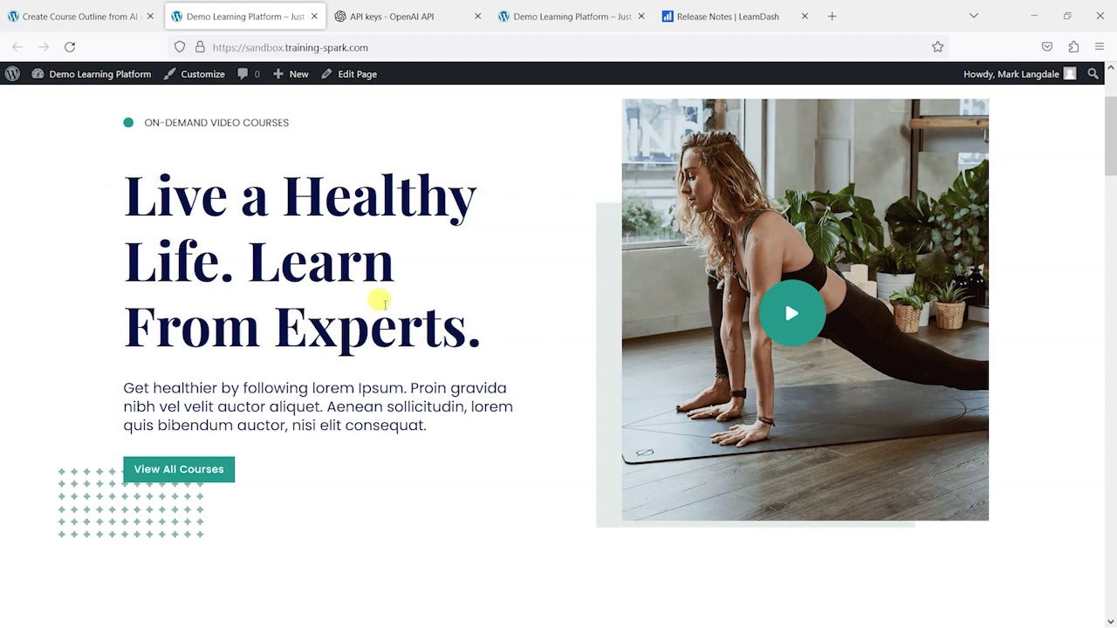
scroll(428, 305, "down", 8)
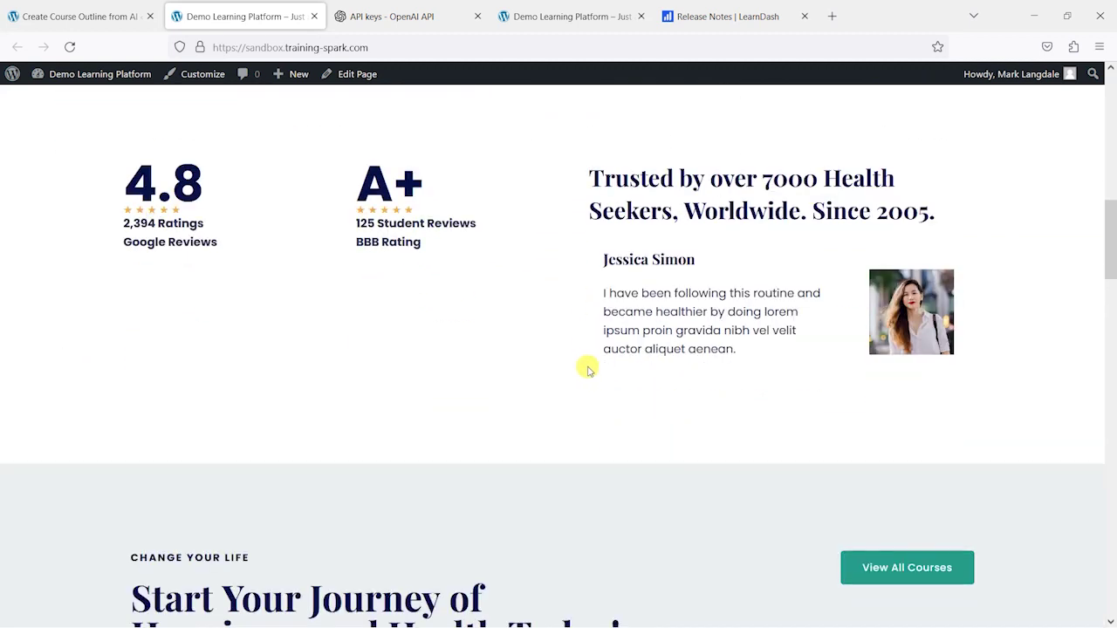
scroll(625, 344, "down", 4)
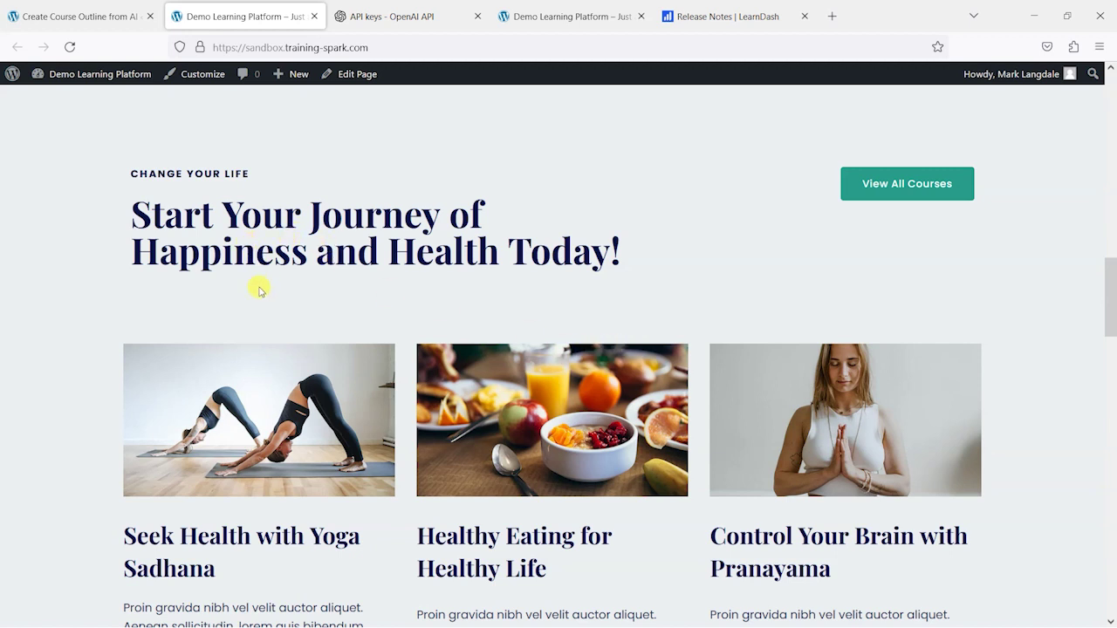
scroll(130, 523, "down", 2)
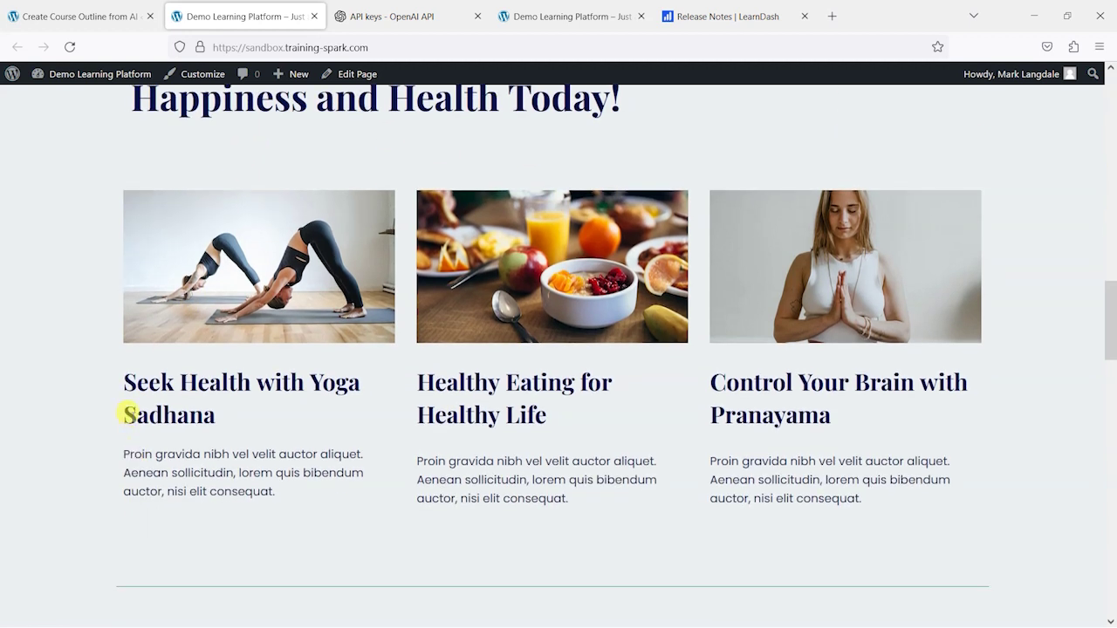
Copy the course title "Healthy Eating for Healthy Life" from the featured courses section
left_click_drag(117, 382, 139, 384)
left_click(92, 382)
left_click_drag(417, 377, 597, 425)
scroll(596, 442, "up", 3)
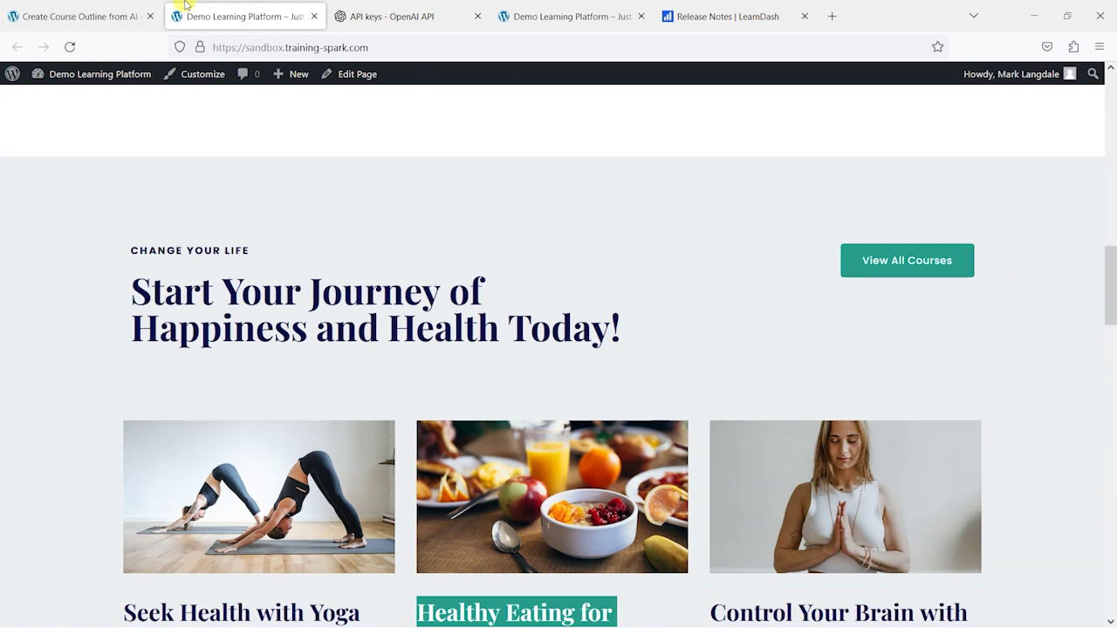
Try to look up "Healthy Eating for Healthy Life" as the Course Title in the AI course outline form
left_click(83, 15)
left_click(529, 281)
key("ctrl+v")
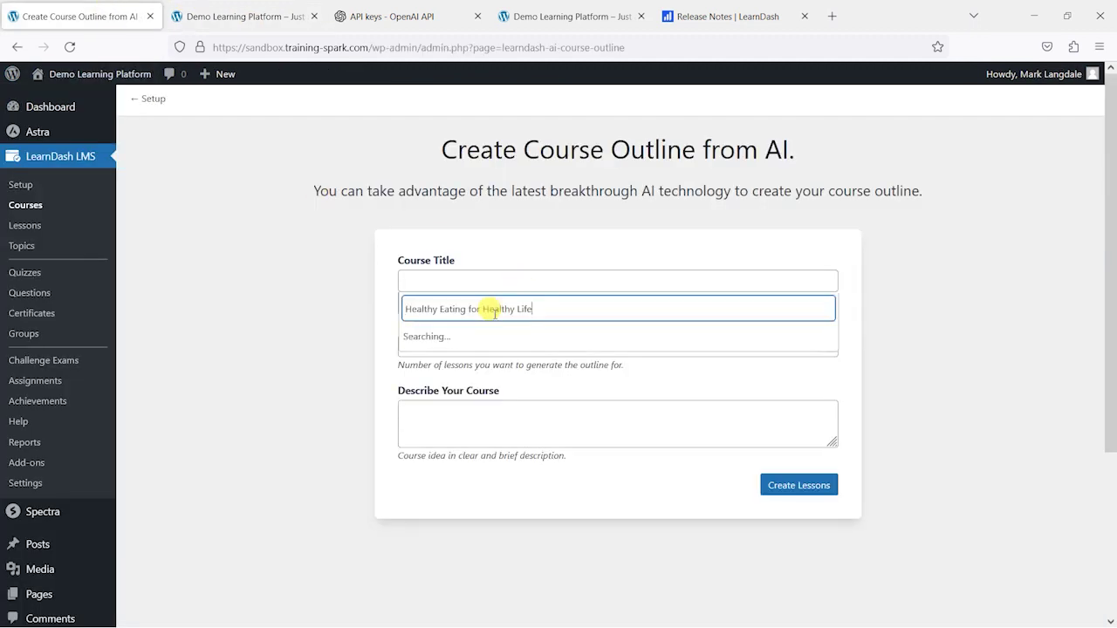
left_click(288, 308)
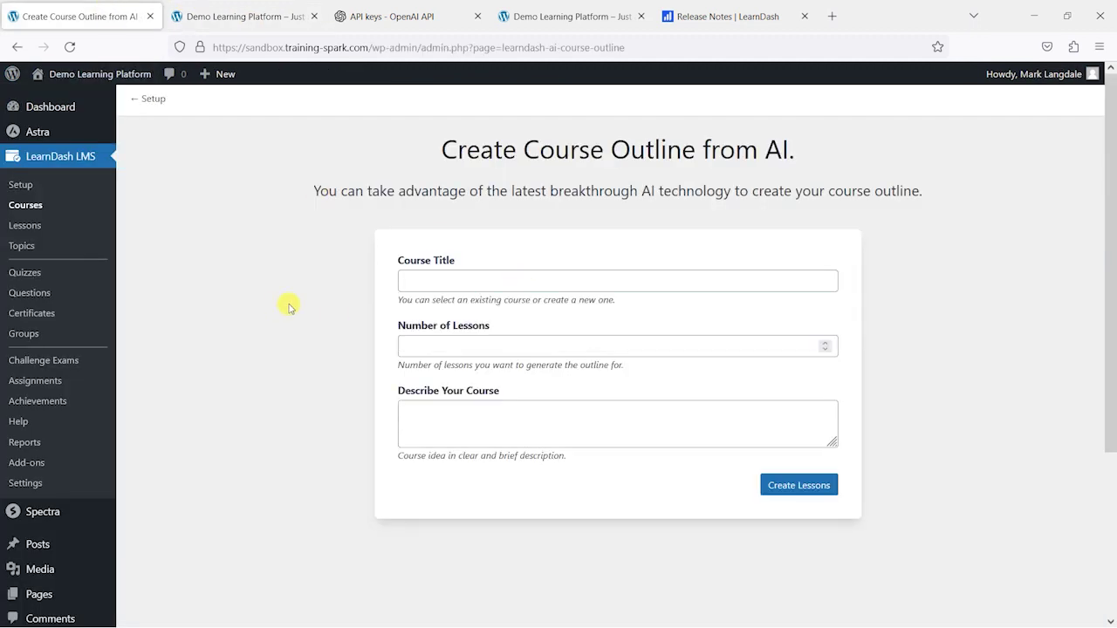
Choose the new-course entry for "Healthy Eating for Healthy Life" as the Course Title and set Number of Lessons to 10
left_click(476, 280)
left_click(290, 343)
left_click(478, 281)
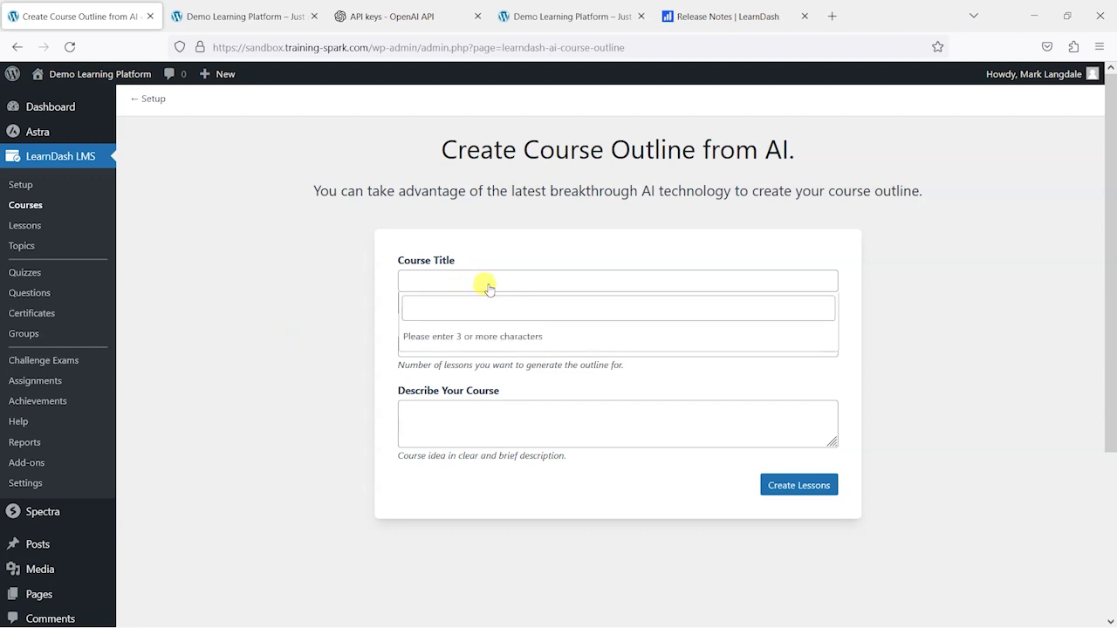
left_click(480, 283)
left_click(456, 281)
key("ctrl+v")
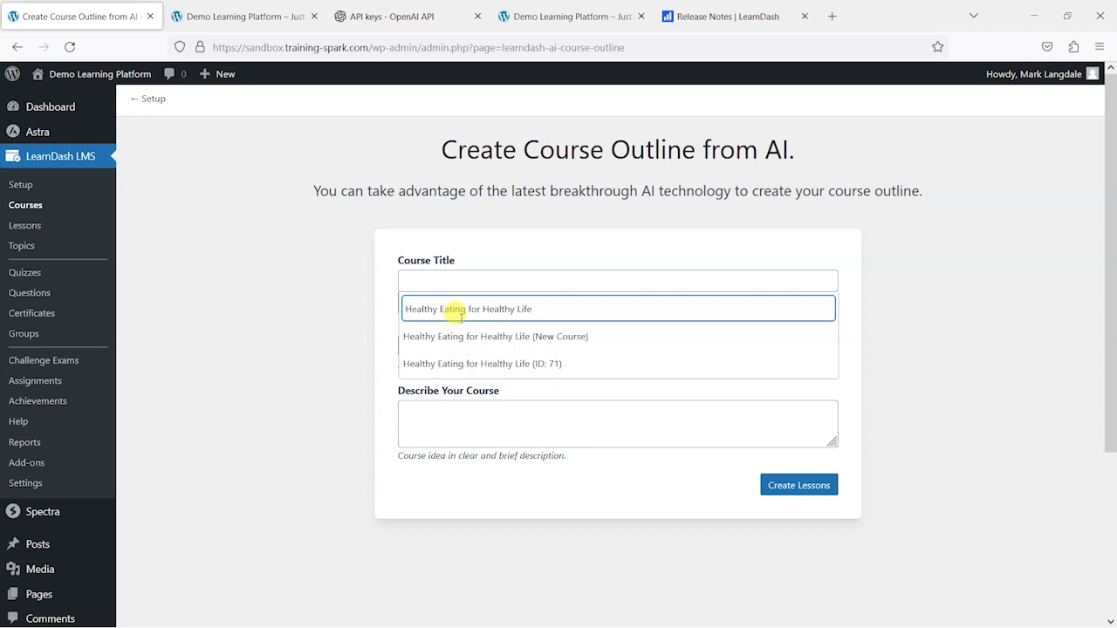
left_click(478, 336)
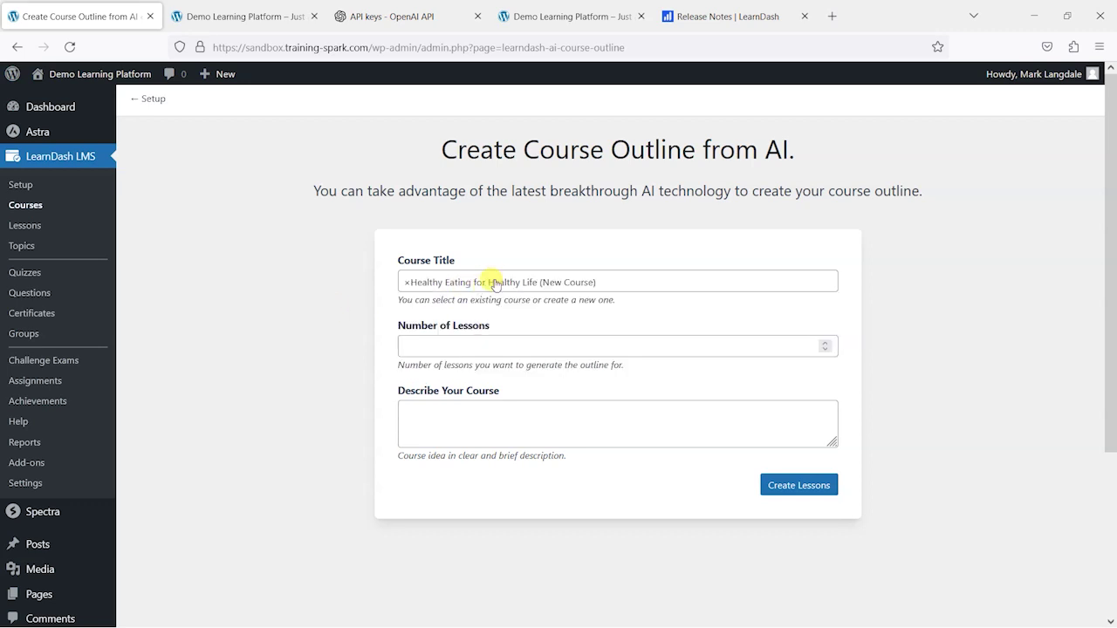
left_click(606, 282)
left_click(240, 284)
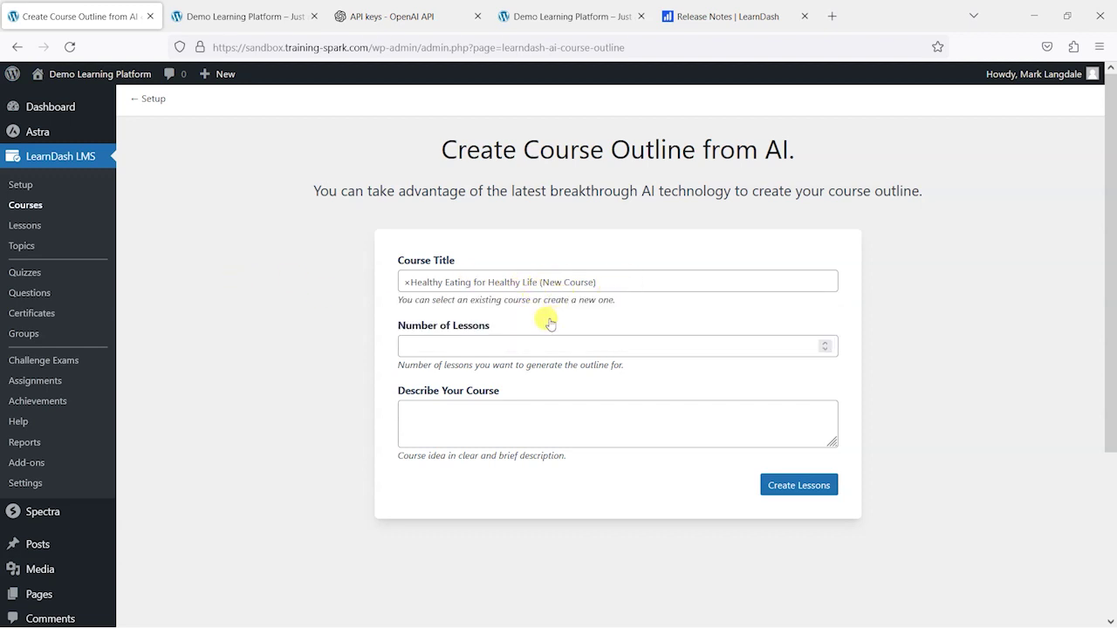
left_click(512, 343)
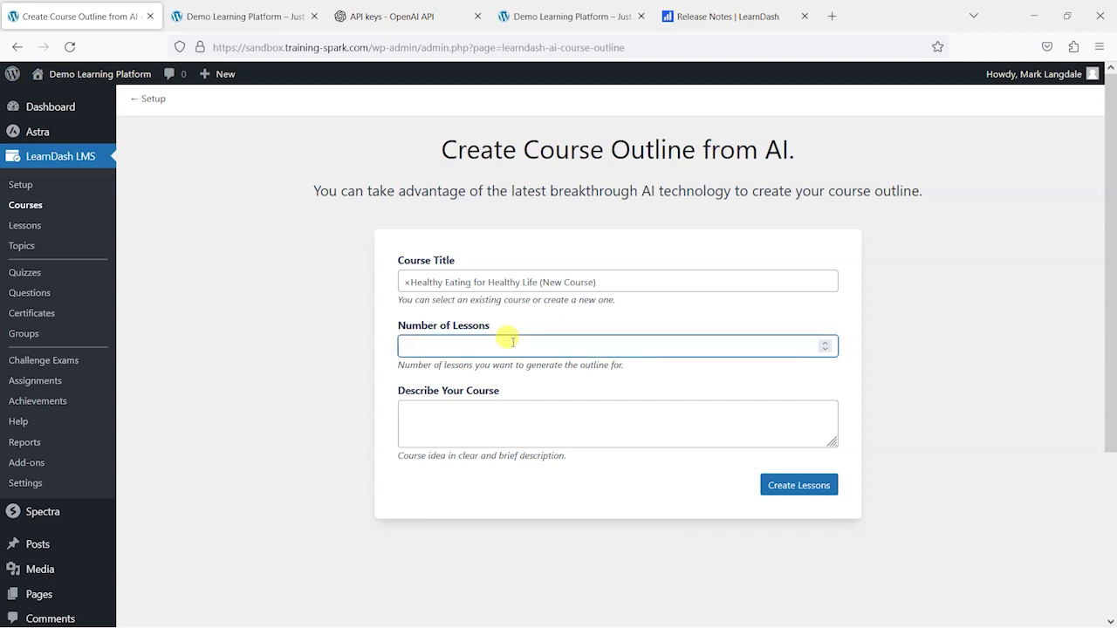
type("10")
Describe the course as "This course shows you how to eat healthily for an improved wellbeing. It should work alongside a regular Yoga practice." and create the lessons
left_click(472, 429)
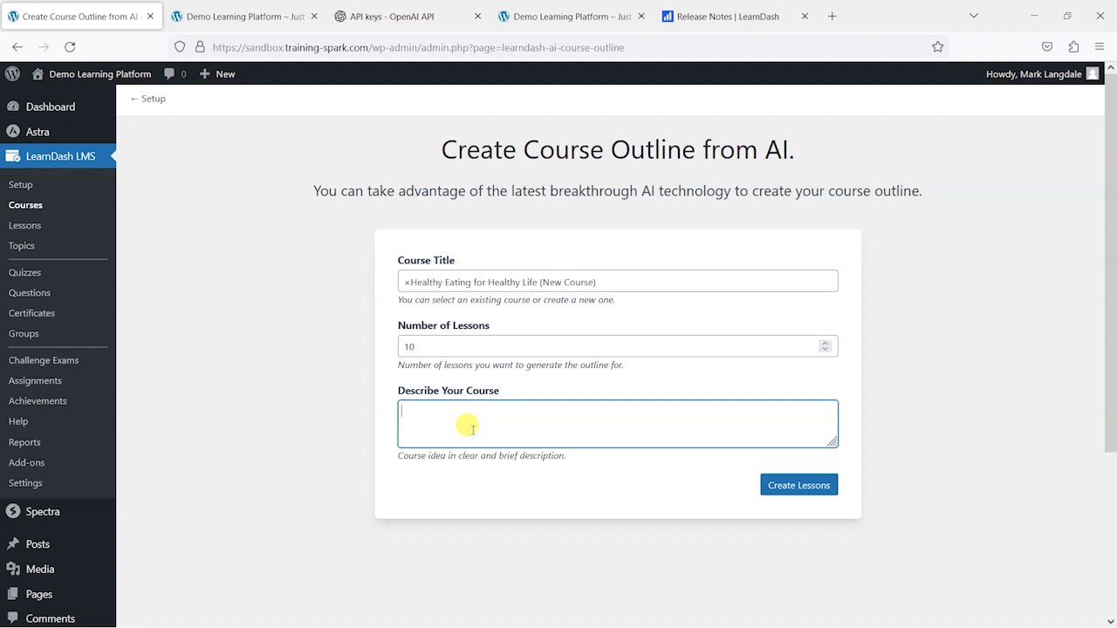
type("This course shows you how to eat helath")
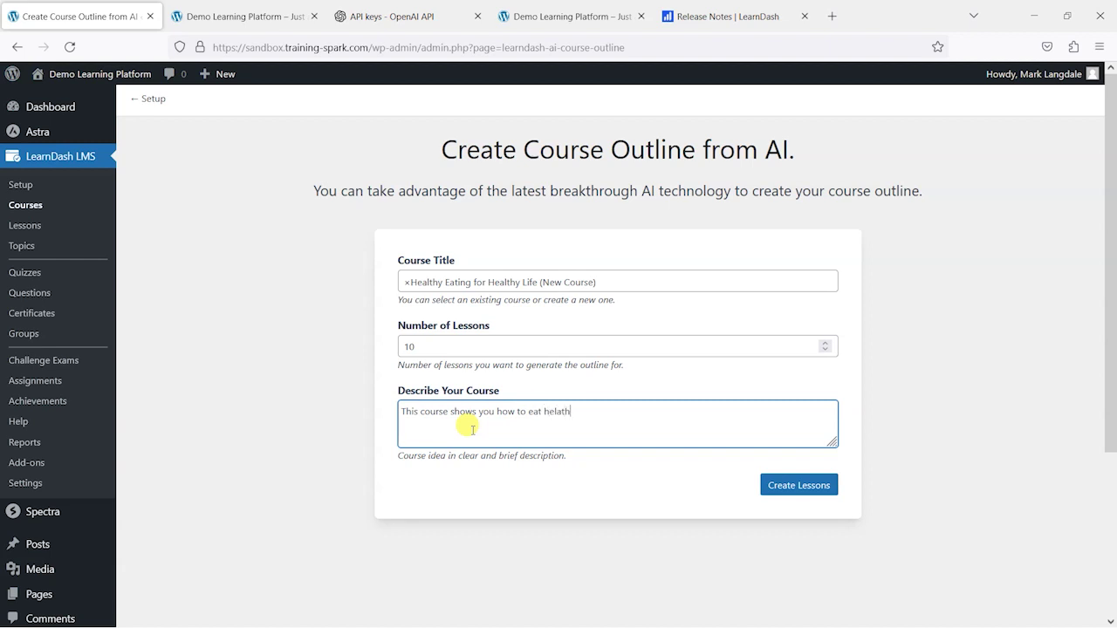
type("i")
key("BackSpace")
key("BackSpace")
key("BackSpace")
type("for an improved wellbeing. It sh")
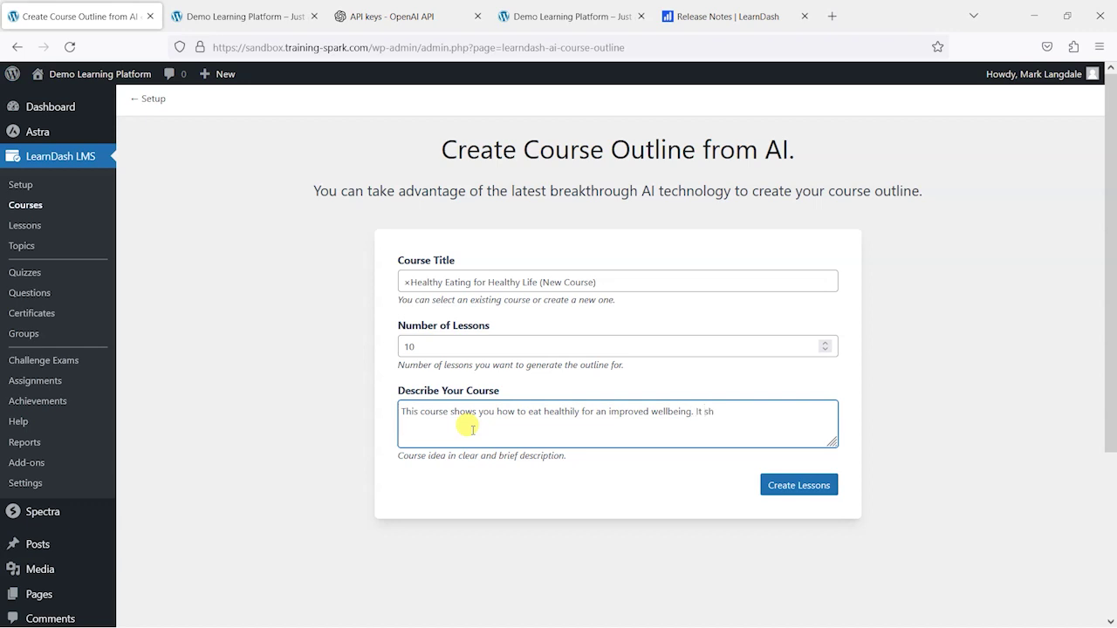
type("ould work alongside a regular Yoga practice.")
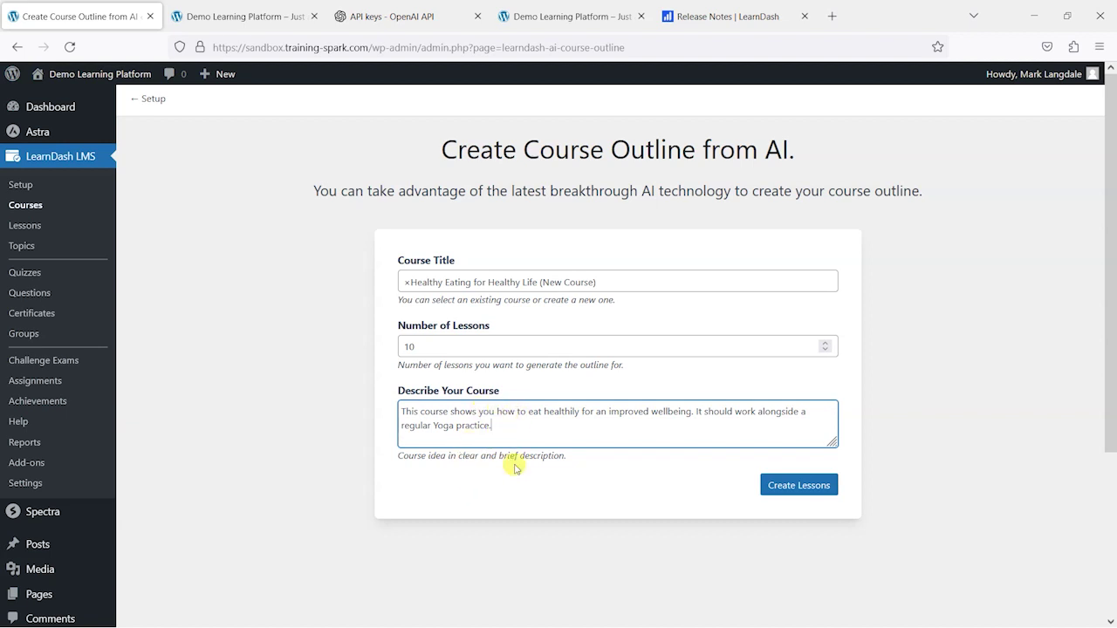
left_click(812, 484)
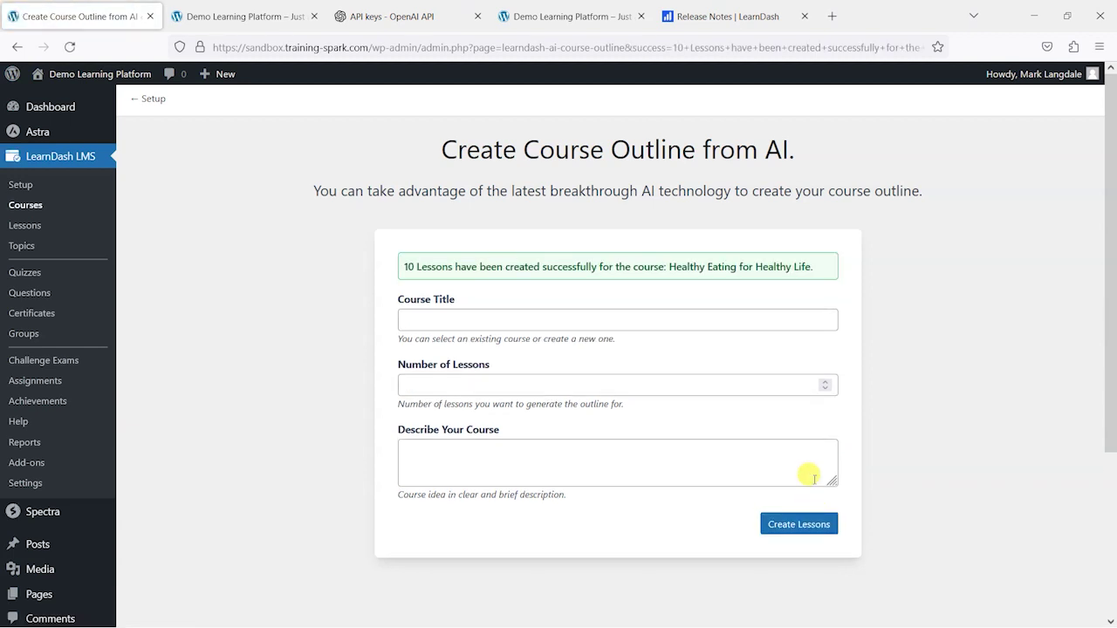
Open the newly generated course in the LearnDash course builder and review its full list of lessons
left_click(706, 270)
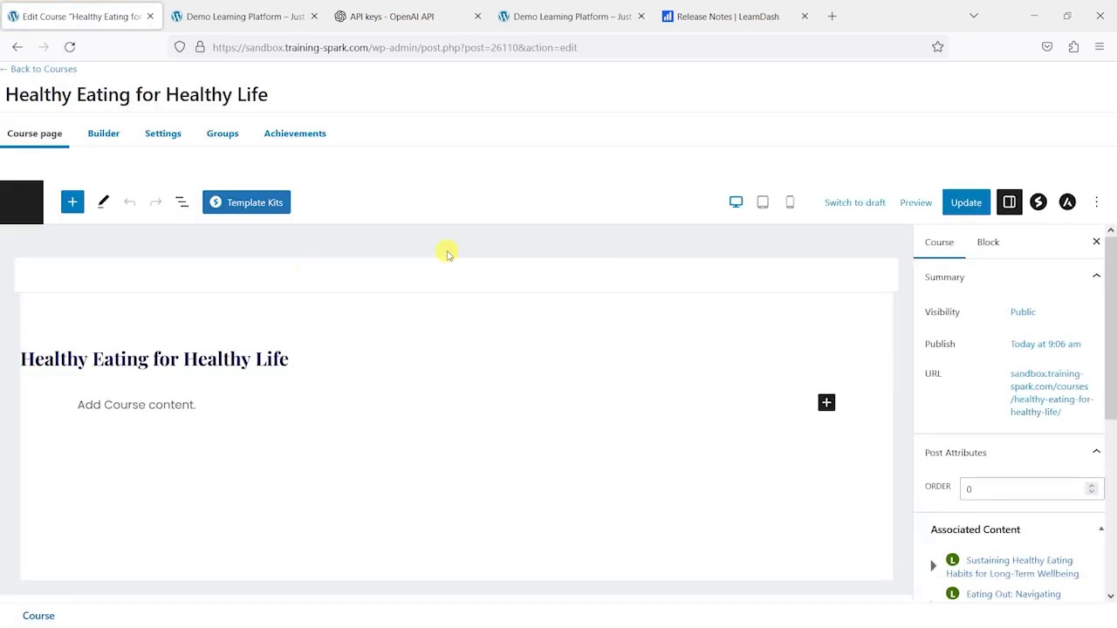
left_click(103, 137)
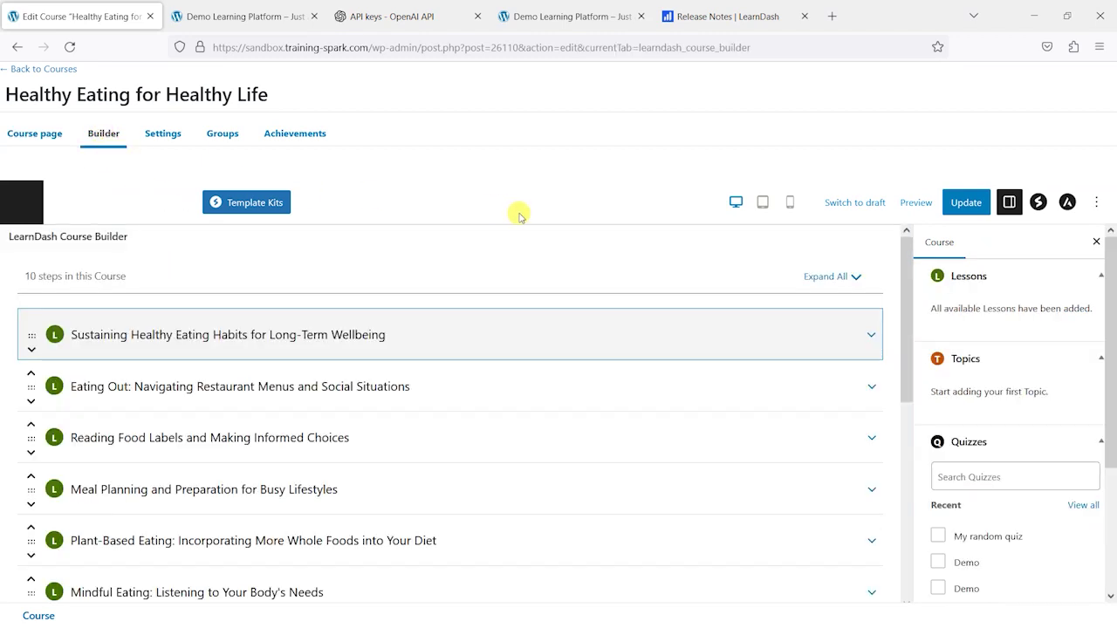
scroll(975, 372, "down", 2)
mouse_move(904, 379)
left_mouse_down()
mouse_move(916, 486)
mouse_move(915, 361)
mouse_move(918, 378)
left_mouse_up()
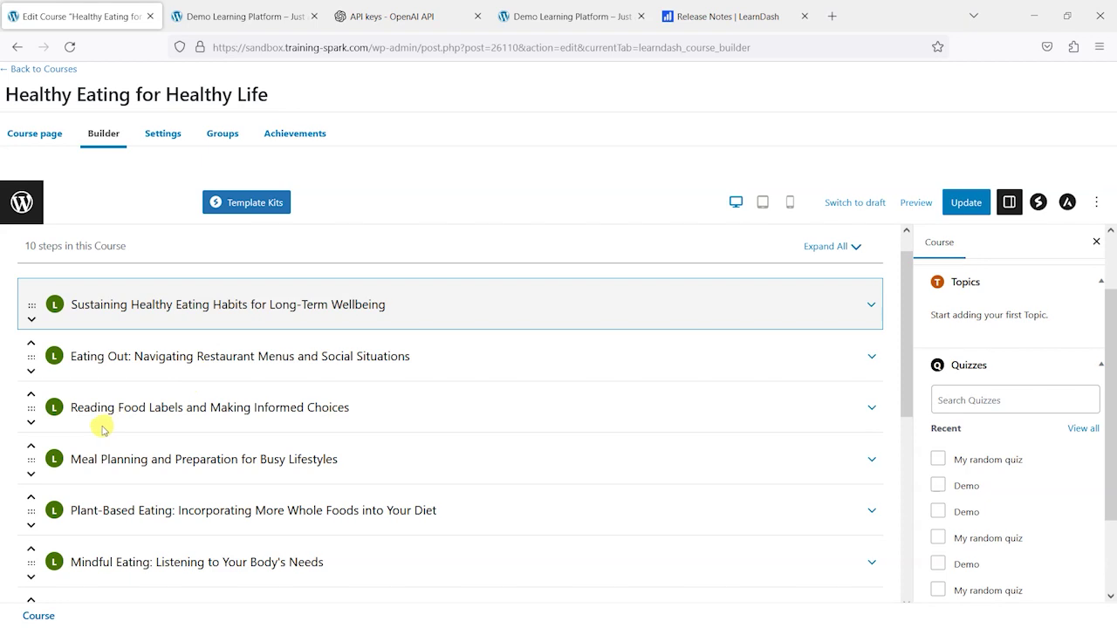
scroll(310, 422, "down", 2)
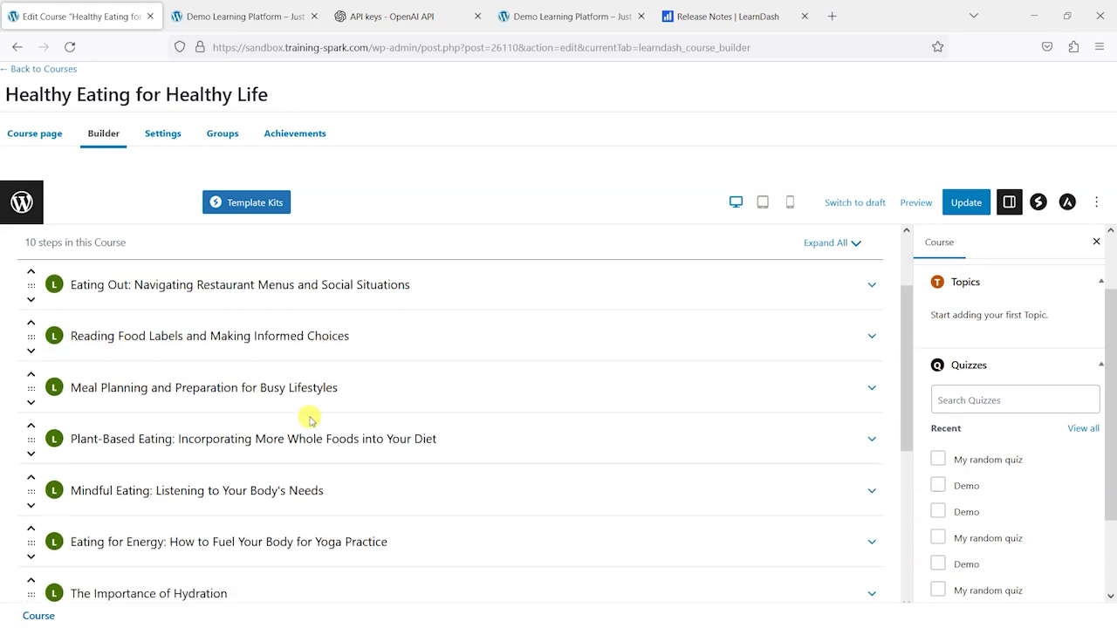
scroll(325, 407, "down", 4)
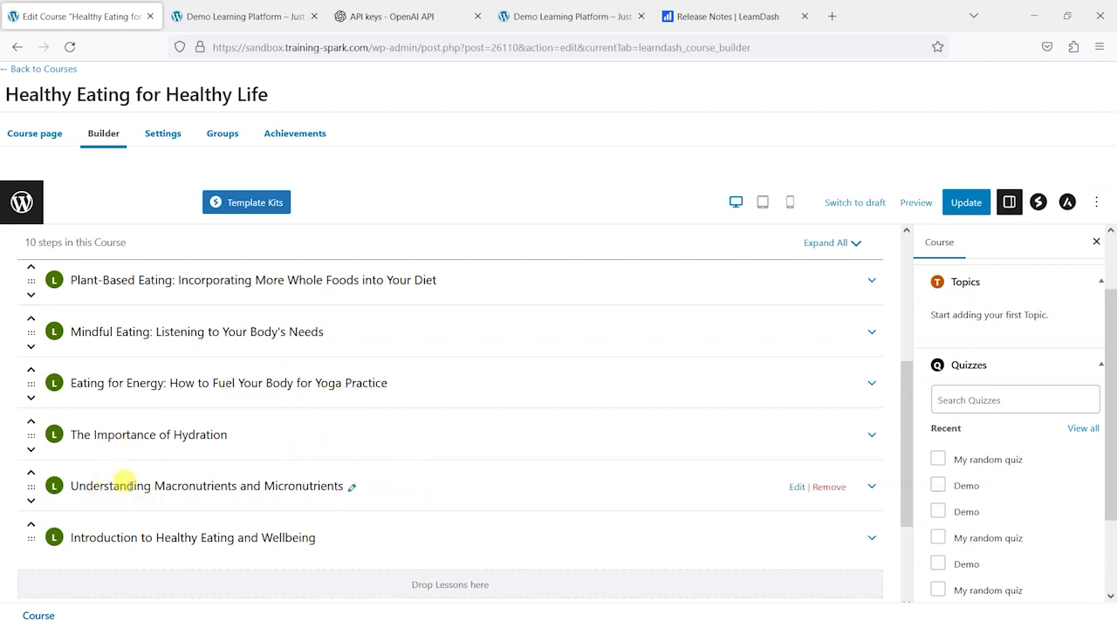
scroll(306, 428, "up", 2)
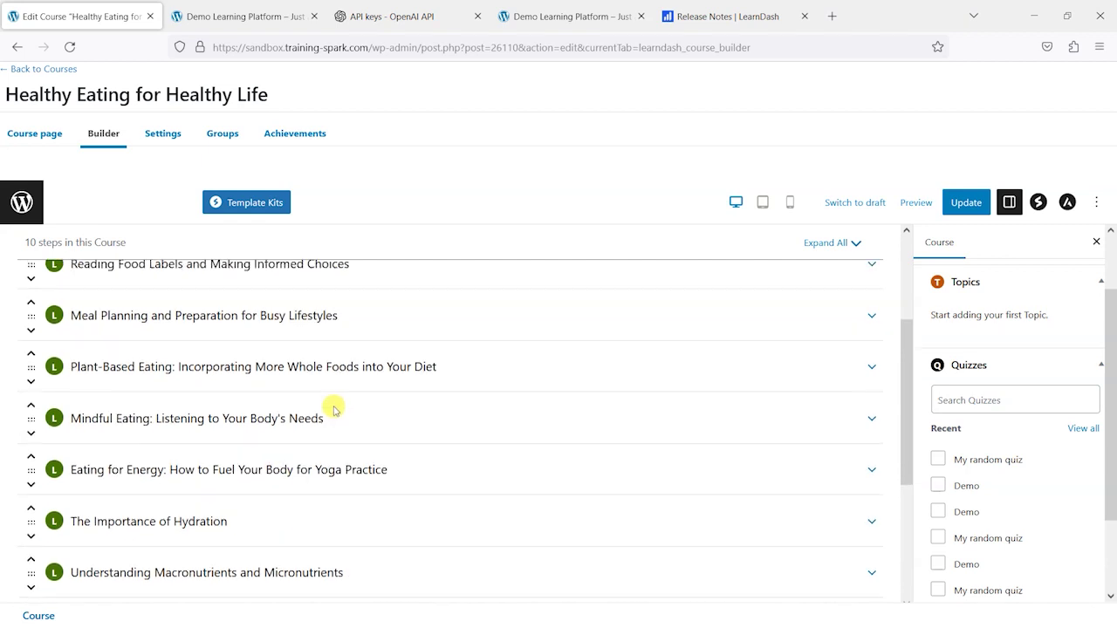
scroll(332, 410, "up", 3)
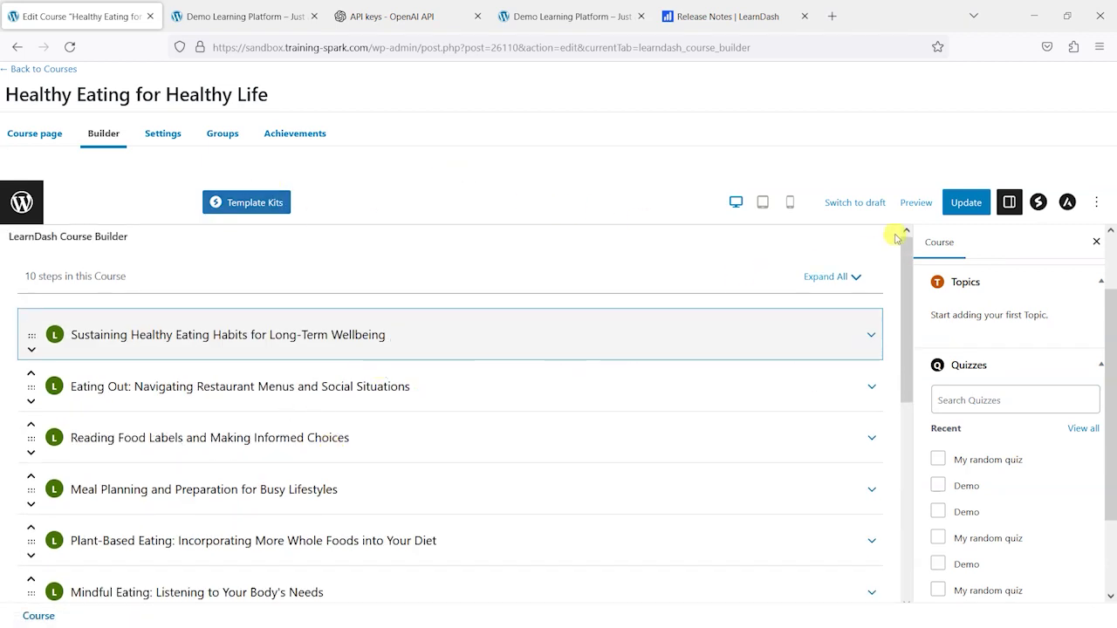
Update the course and open its front-end page to check the lesson list
left_click(969, 205)
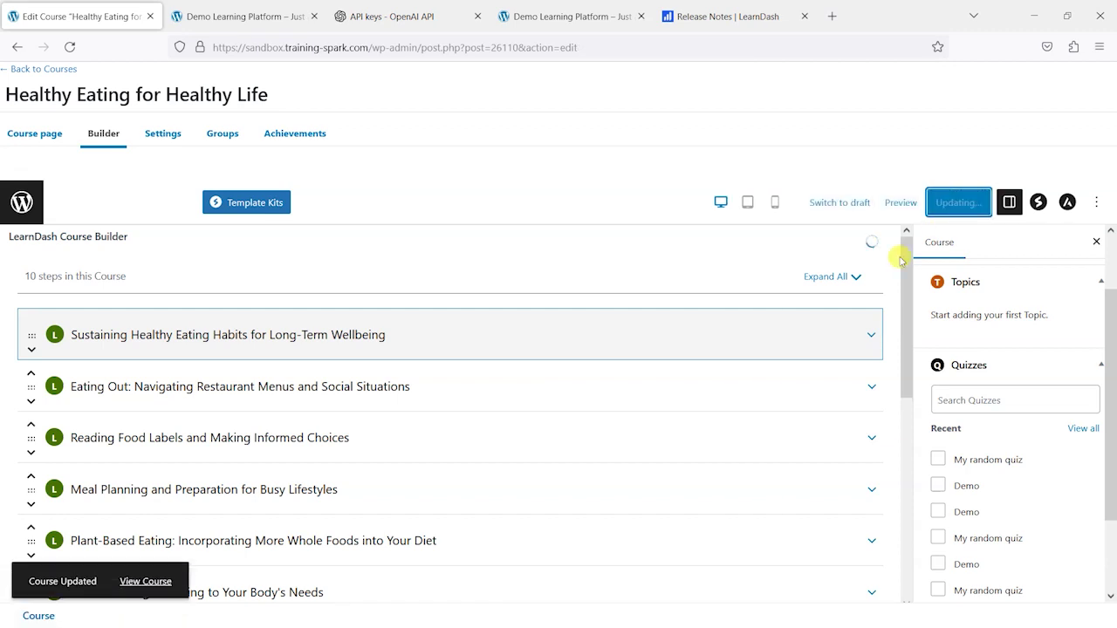
left_click(131, 582)
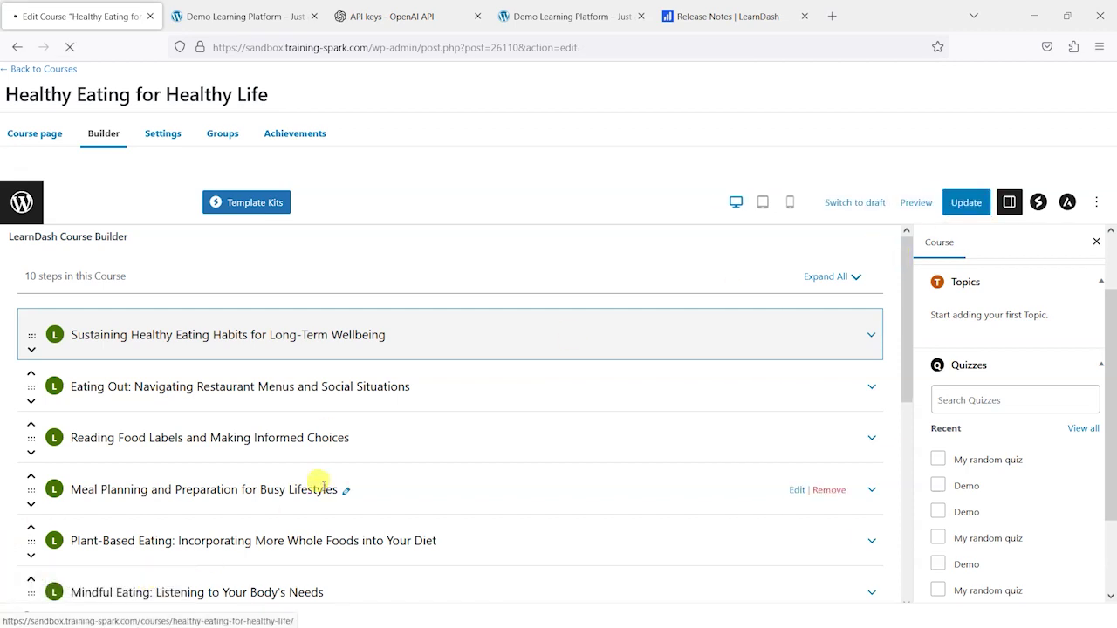
scroll(578, 233, "down", 4)
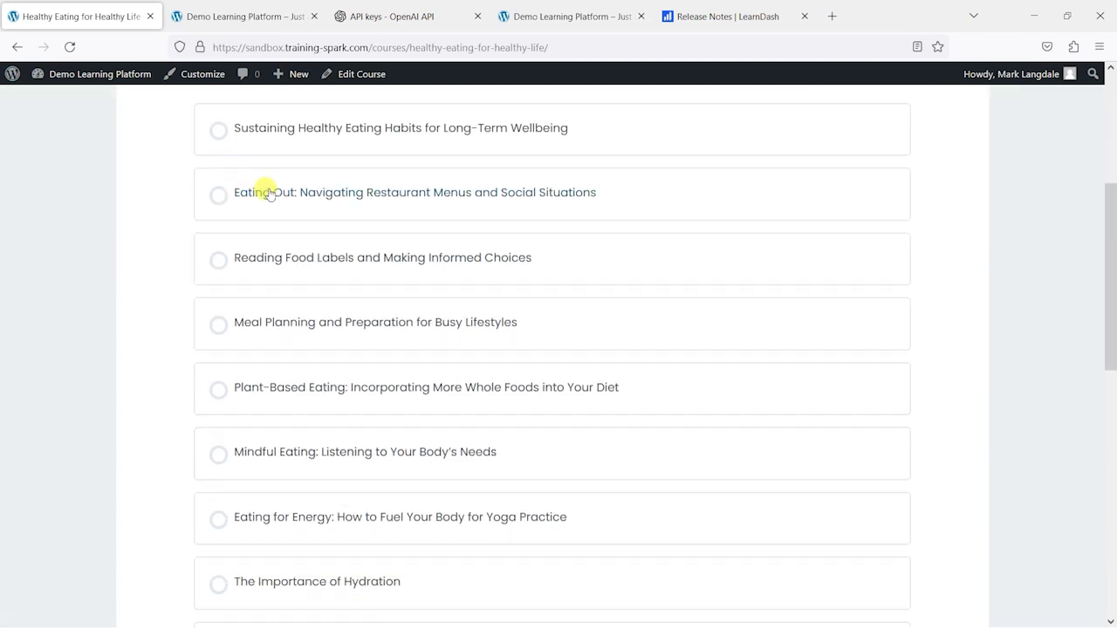
scroll(419, 404, "down", 3)
scroll(416, 489, "up", 4)
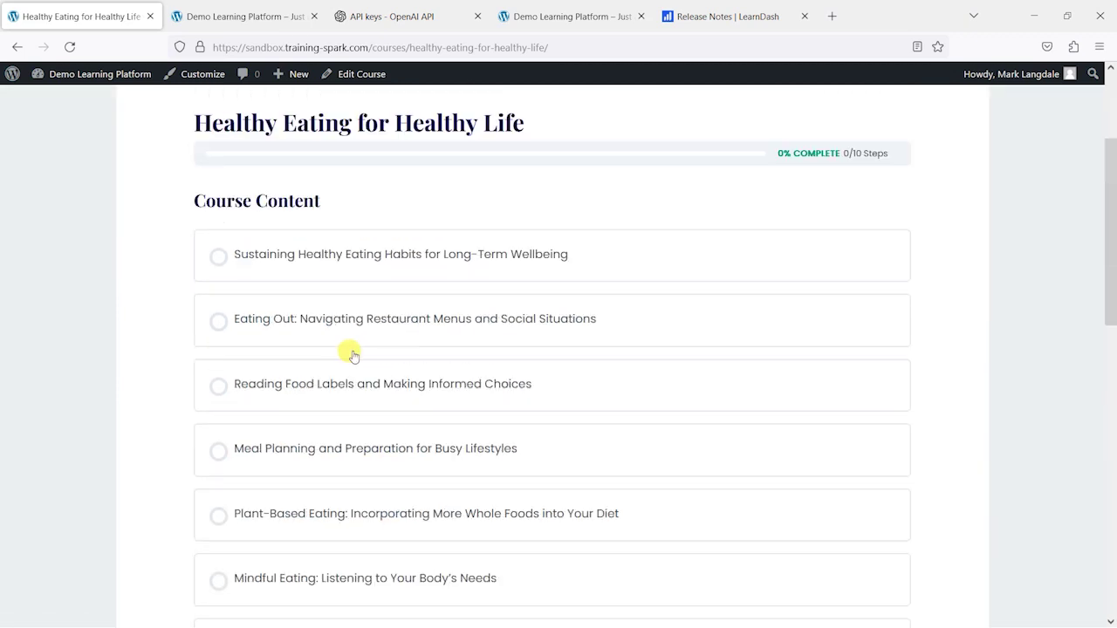
Open the lesson "Sustaining Healthy Eating Habits for Long-Term Wellbeing" to inspect its page, and return to the course page
left_click(419, 285)
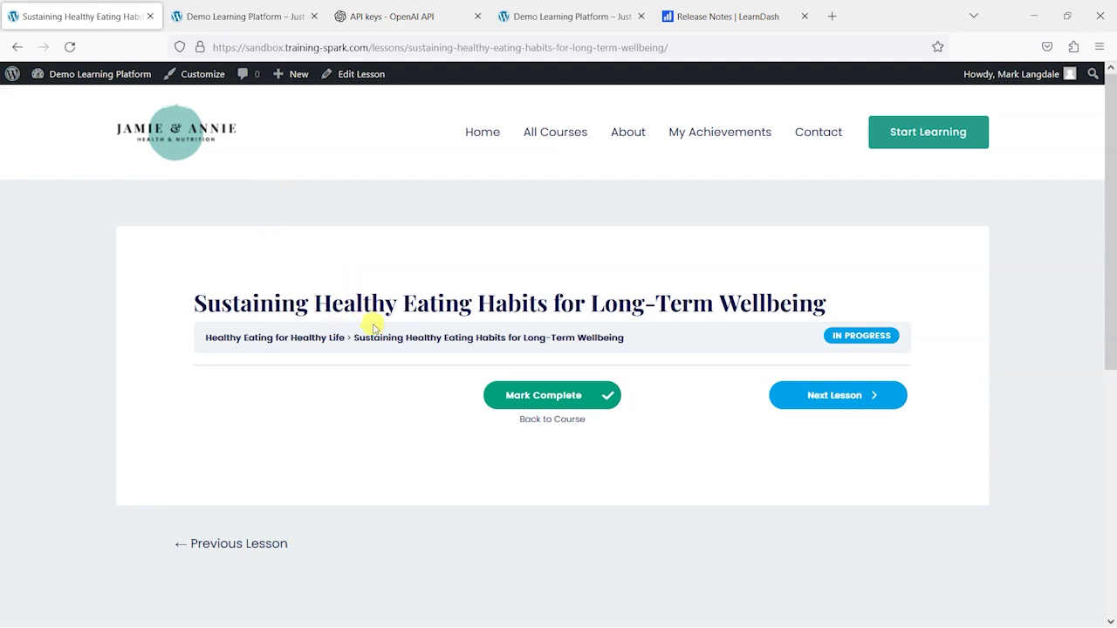
scroll(373, 327, "down", 1)
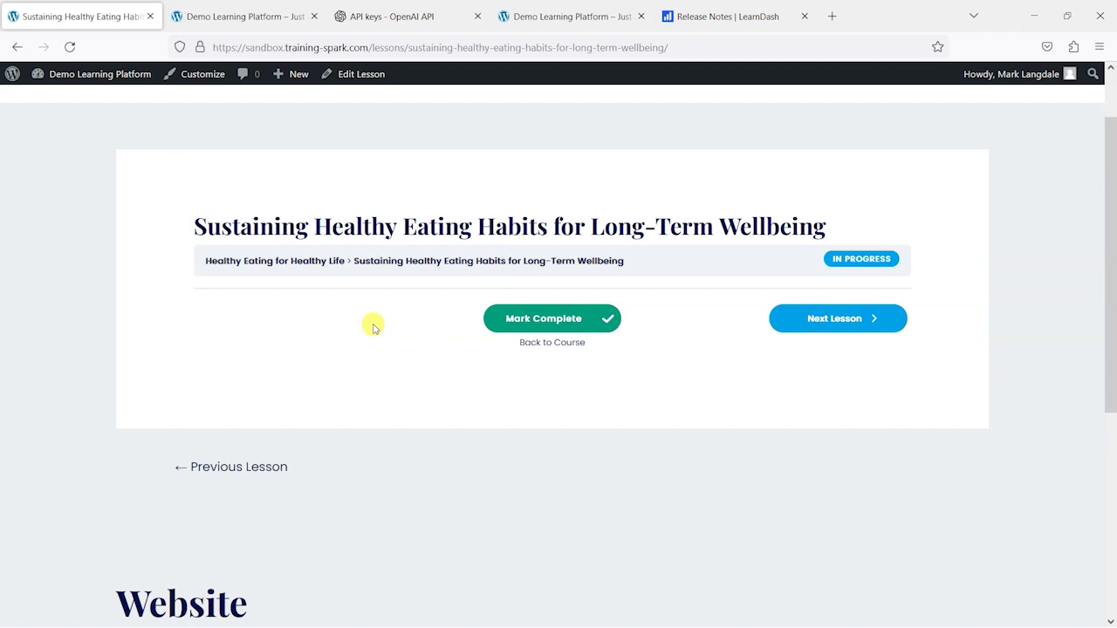
left_click(18, 46)
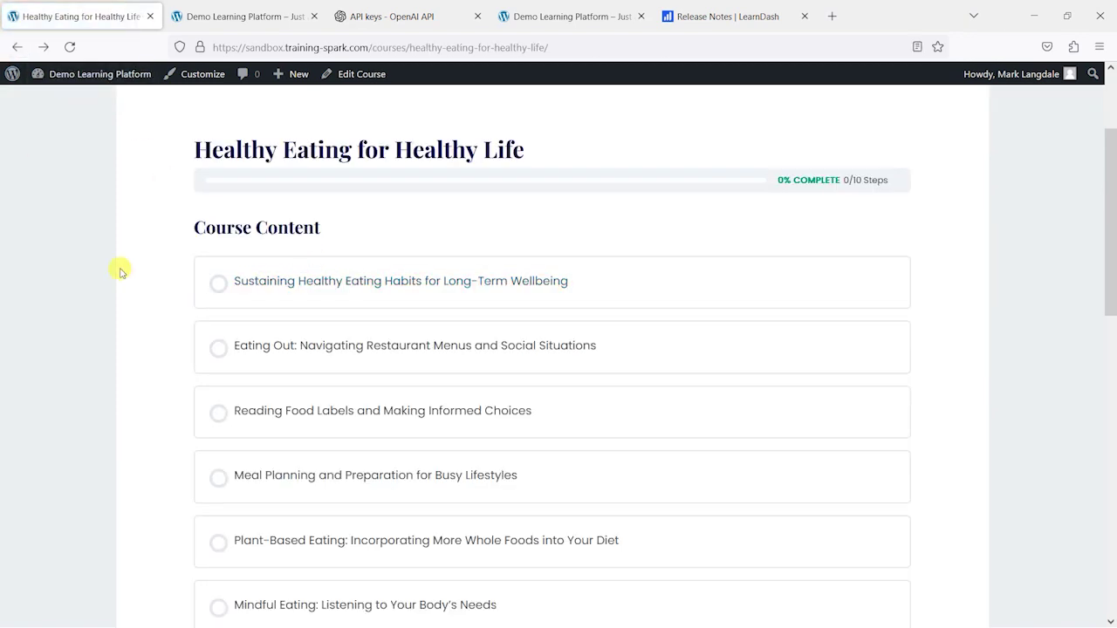
Examine the titles and order of the generated lessons under Course Content on the course page
scroll(217, 262, "down", 2)
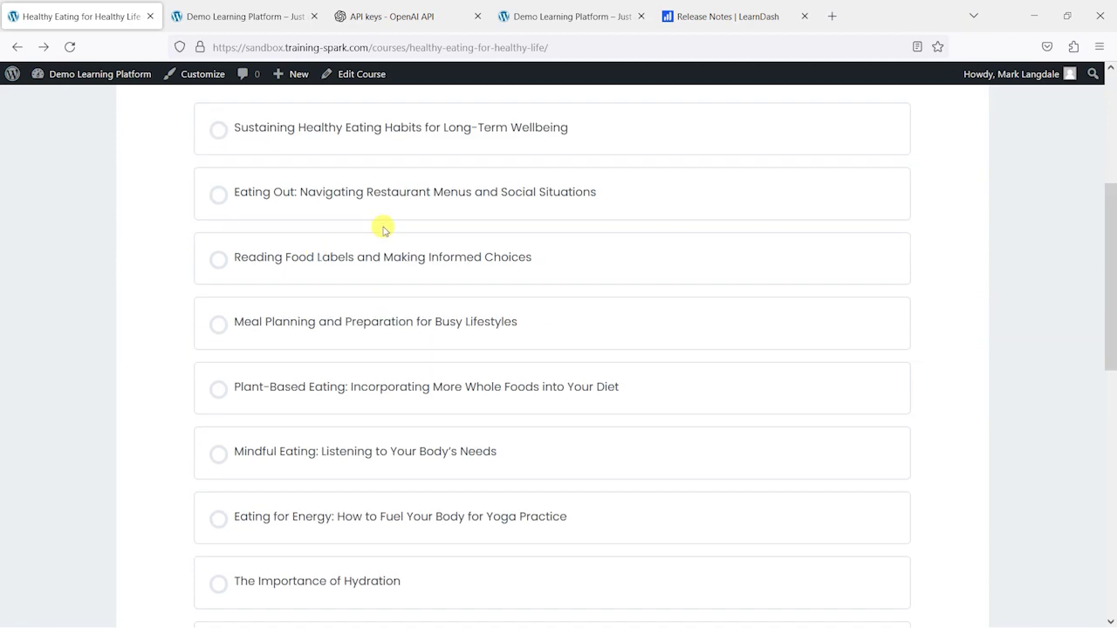
scroll(382, 228, "up", 2)
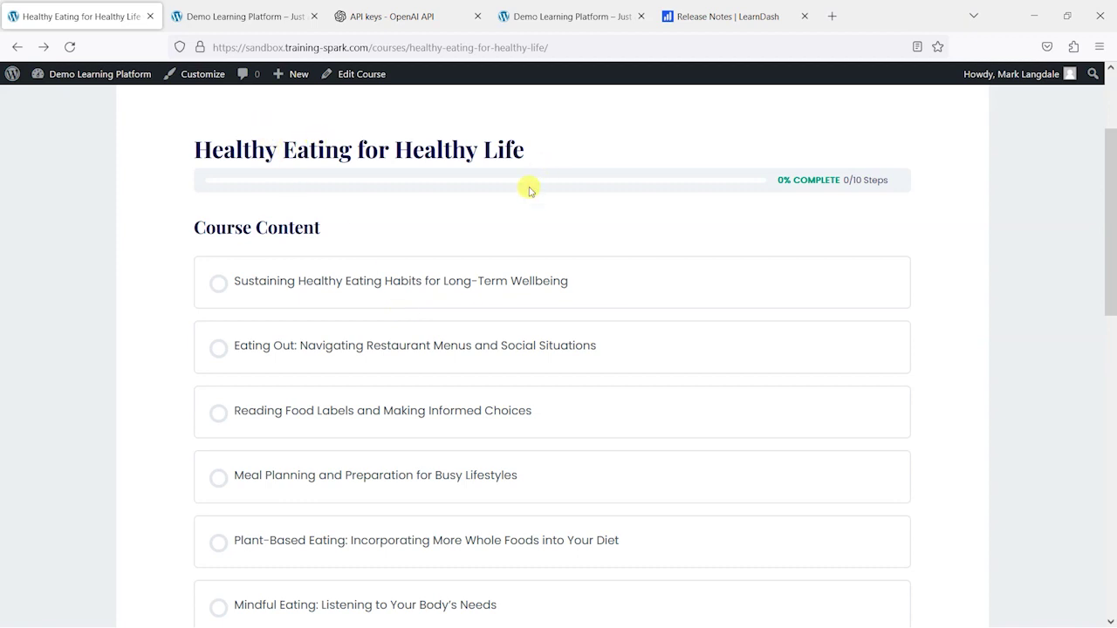
scroll(536, 296, "down", 1)
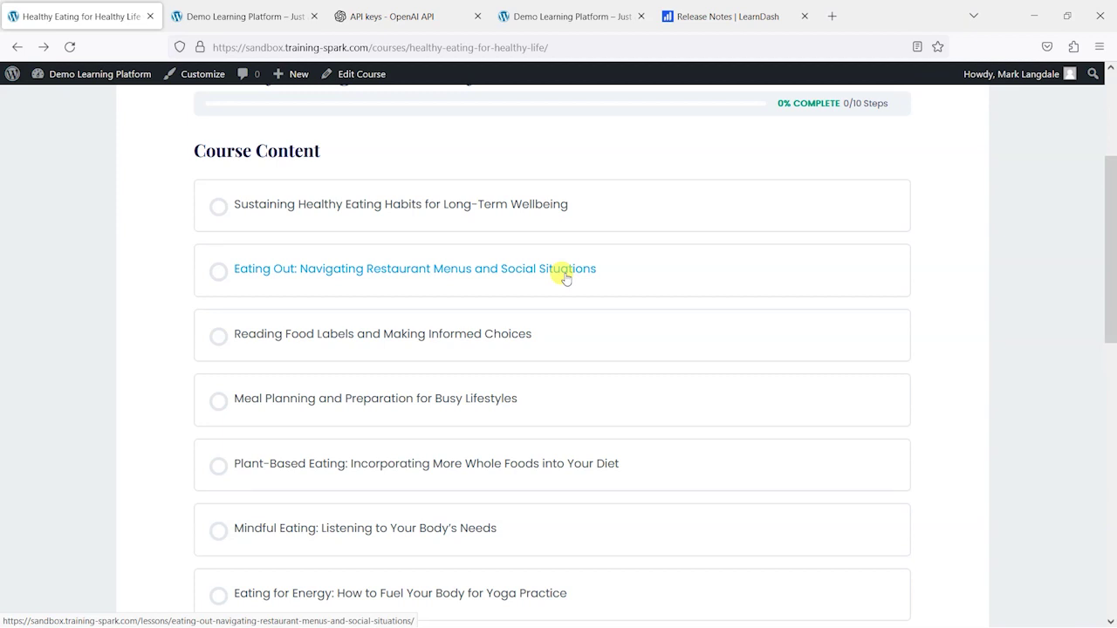
scroll(718, 424, "down", 2)
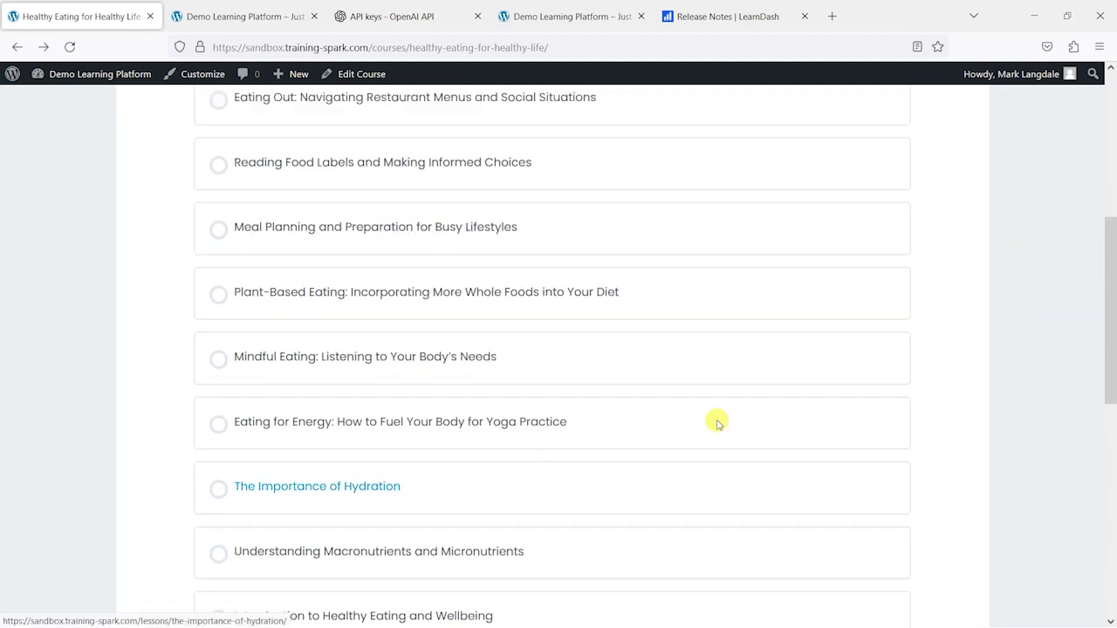
scroll(717, 425, "up", 4)
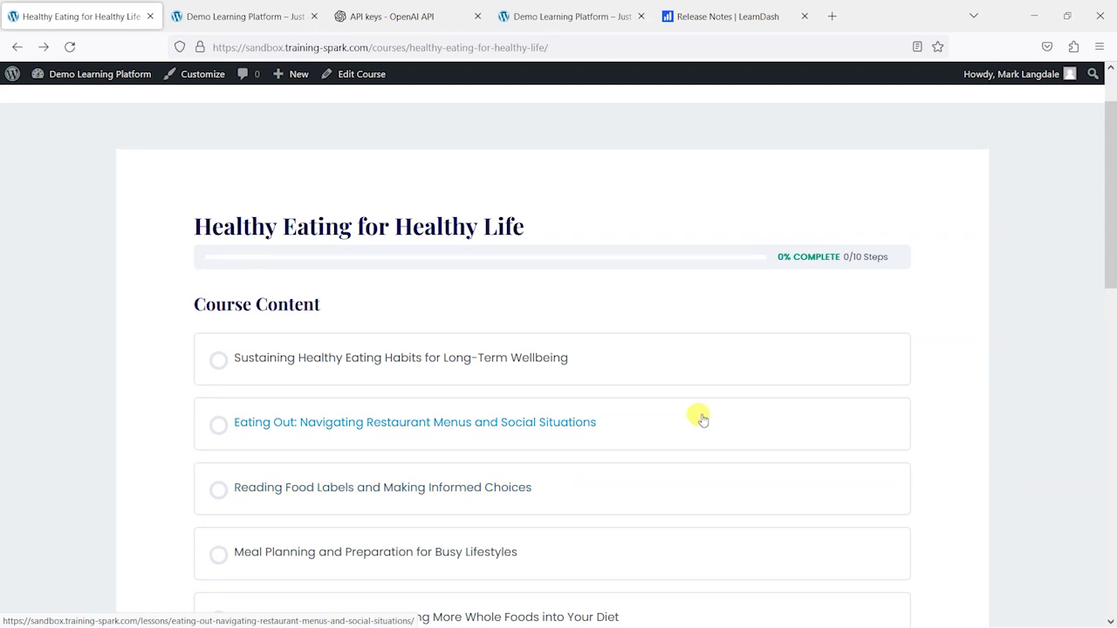
scroll(643, 382, "down", 3)
scroll(643, 386, "down", 4)
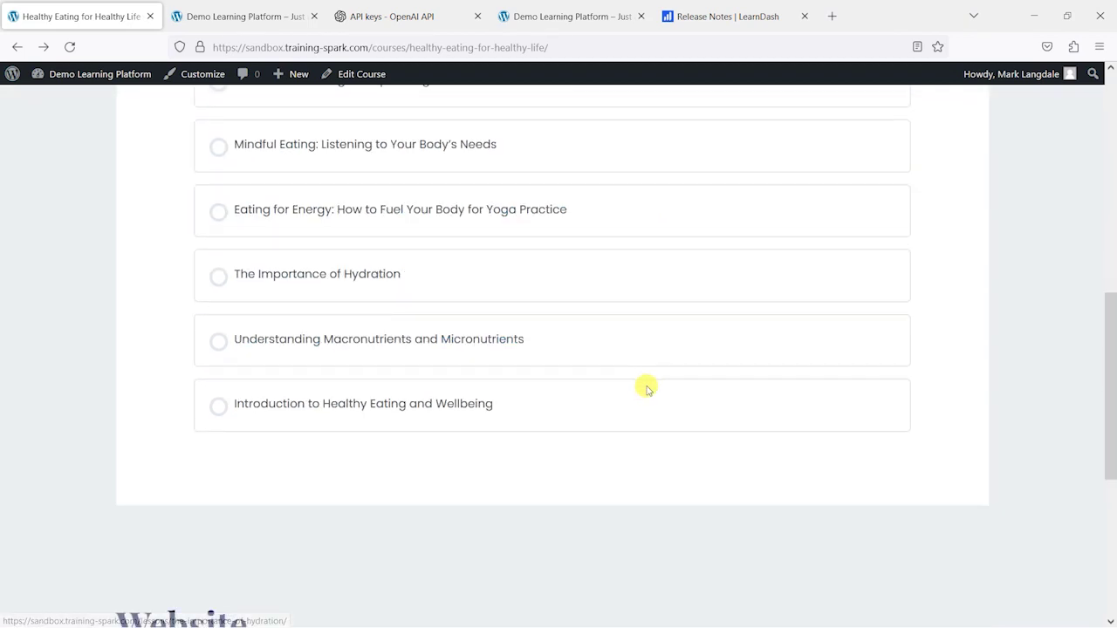
scroll(643, 387, "up", 7)
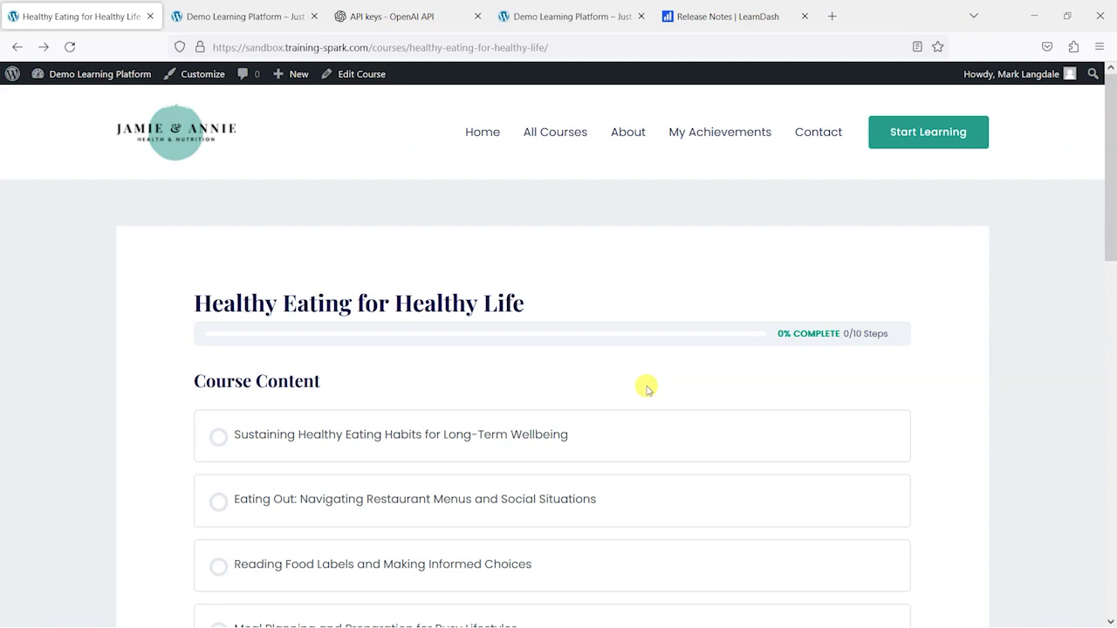
scroll(643, 386, "down", 2)
scroll(616, 369, "down", 3)
scroll(623, 390, "up", 4)
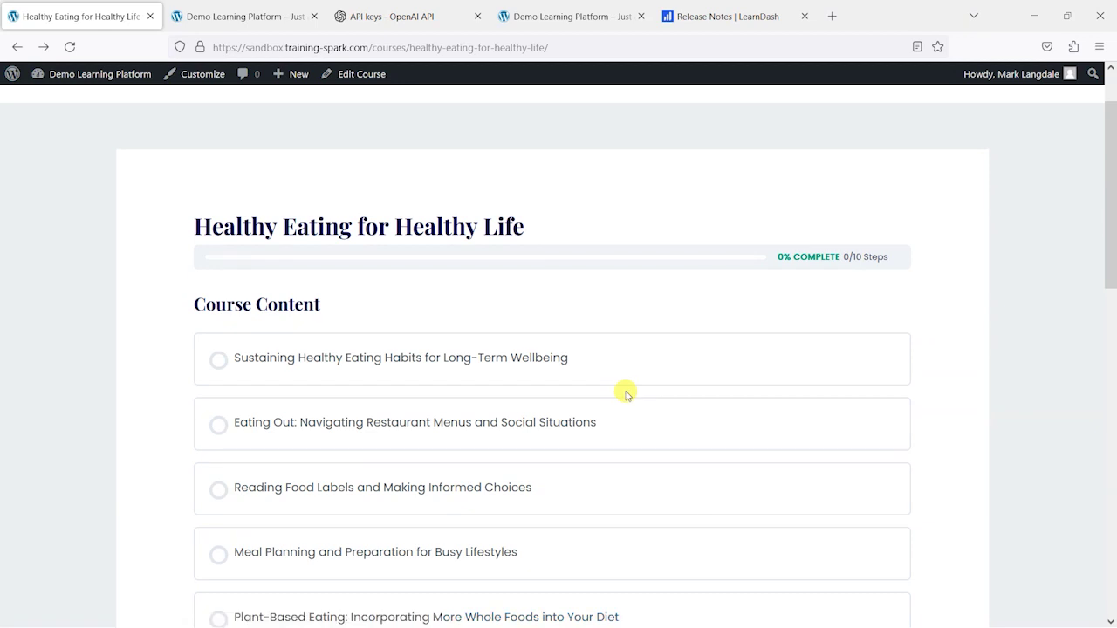
scroll(927, 337, "down", 2)
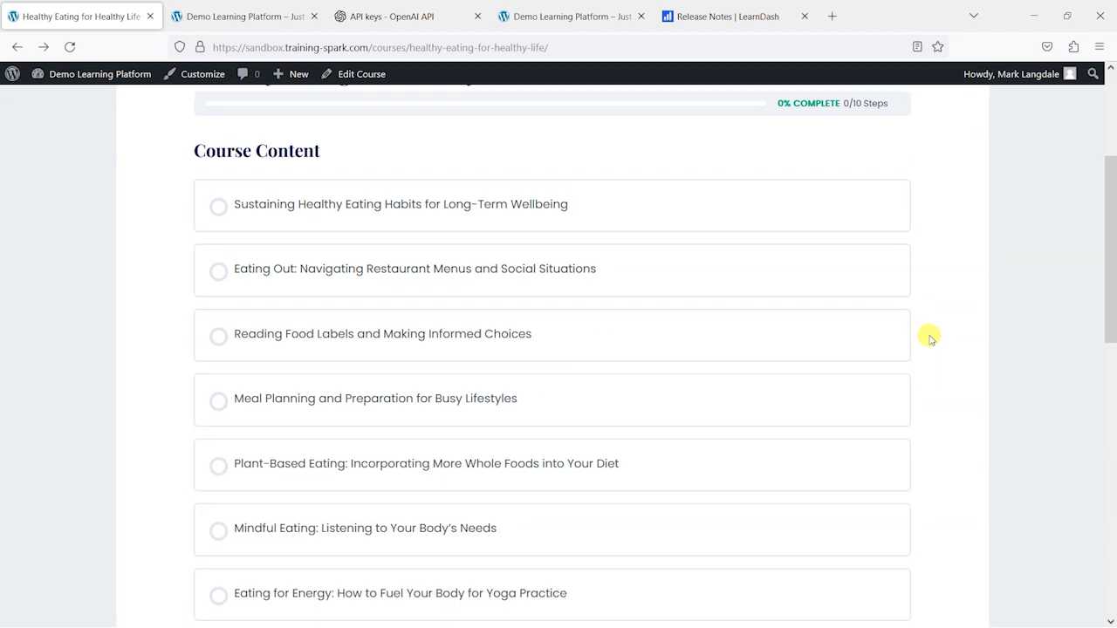
scroll(931, 339, "up", 2)
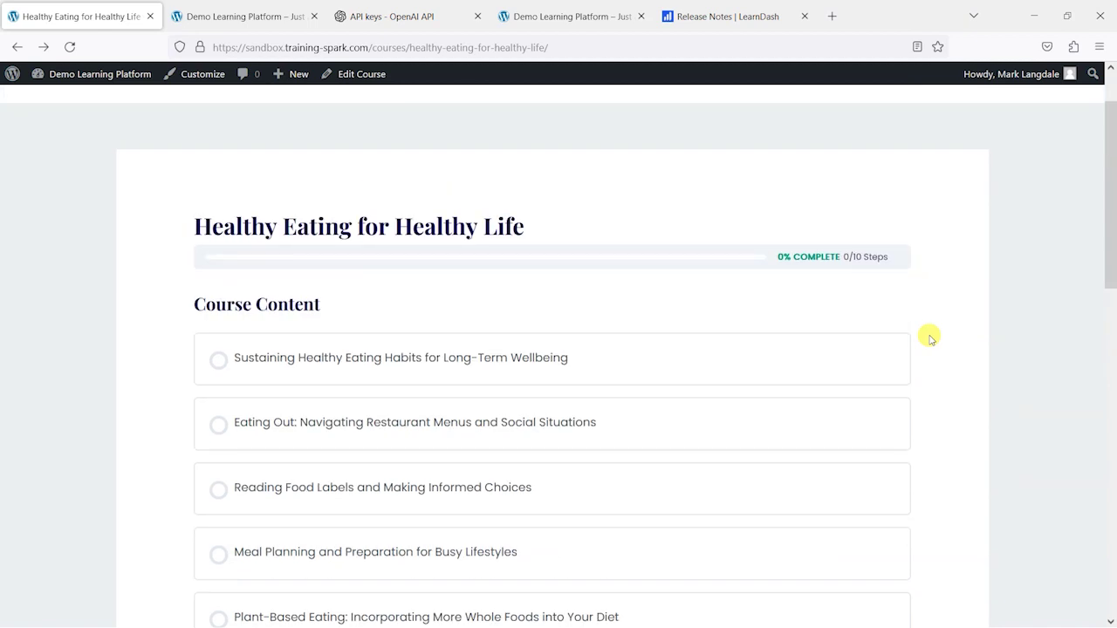
scroll(930, 339, "up", 1)
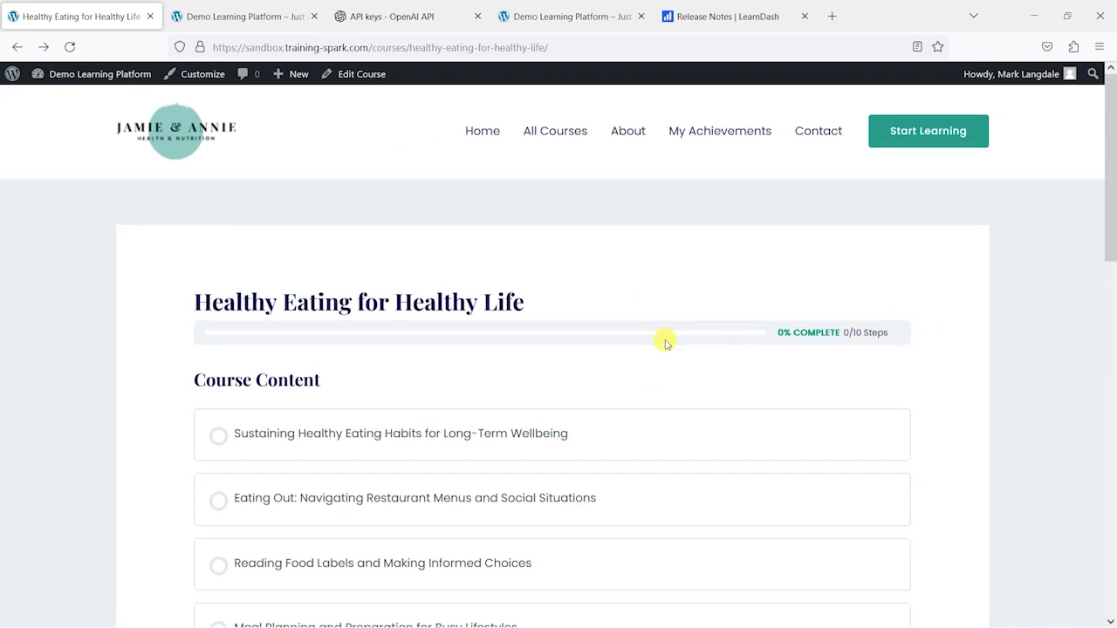
Reopen the first lesson, "Sustaining Healthy Eating Habits for Long-Term Wellbeing", to check its page for content, and go back to the course page
scroll(665, 343, "down", 3)
scroll(724, 257, "up", 2)
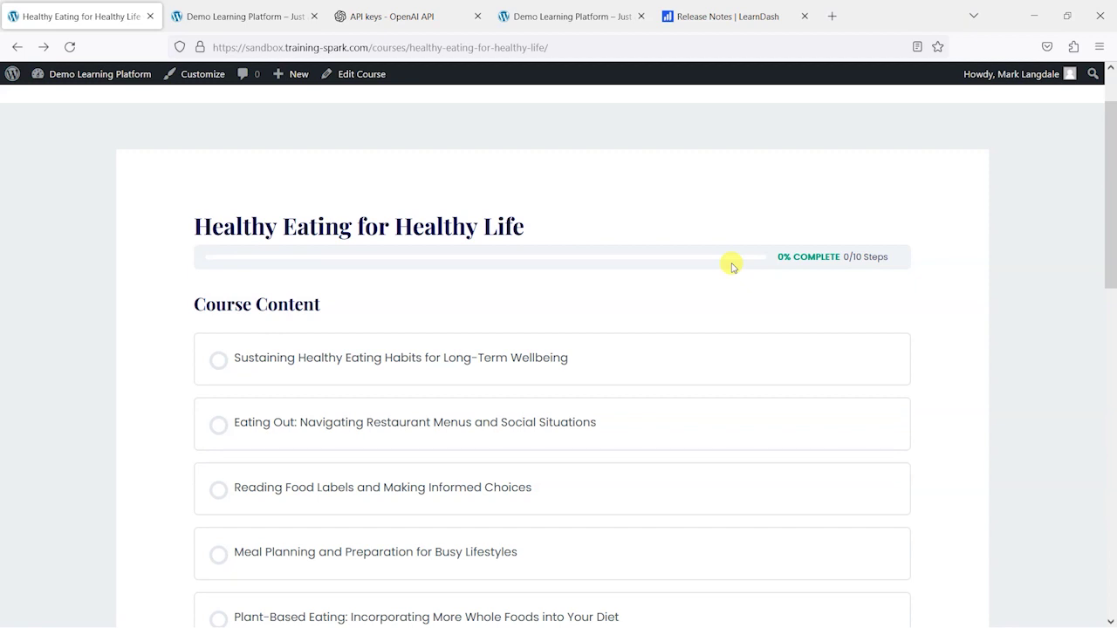
scroll(733, 266, "down", 2)
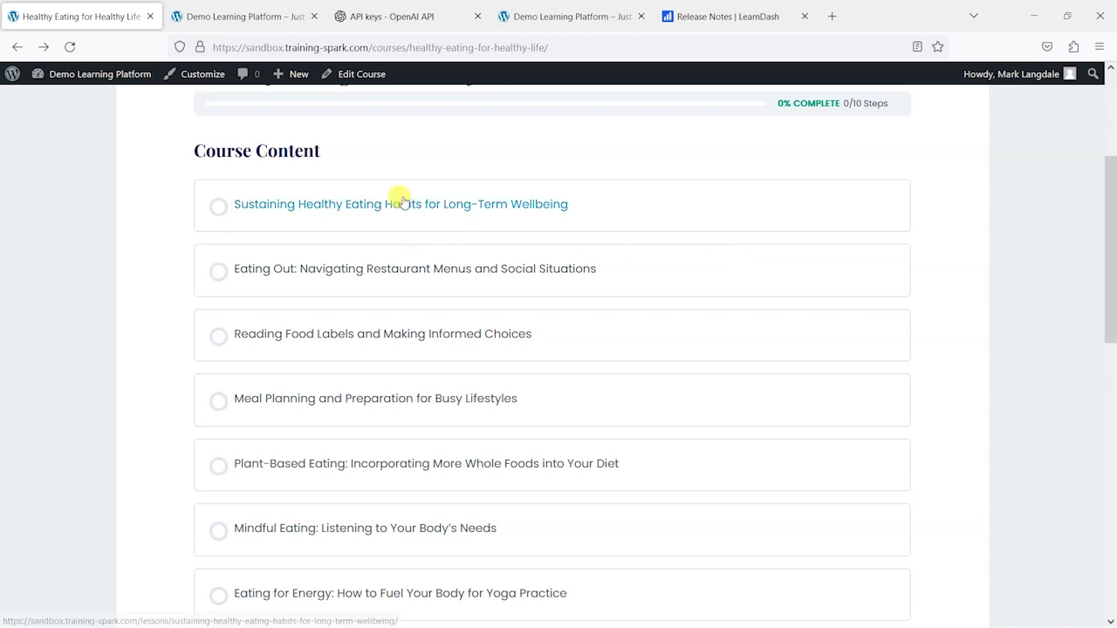
left_click(516, 213)
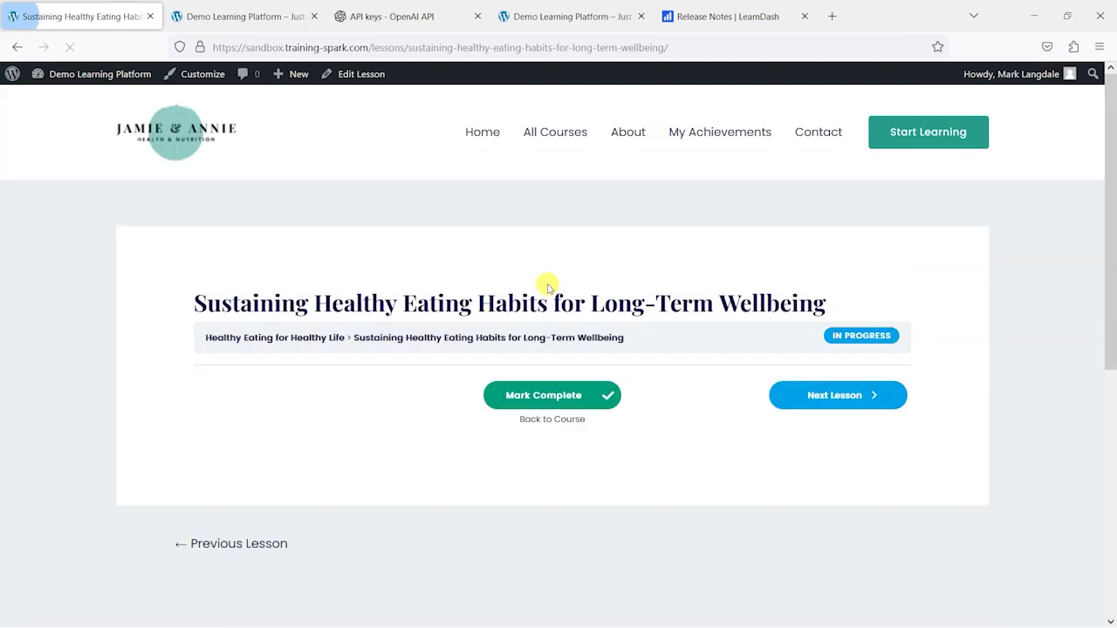
scroll(531, 217, "down", 2)
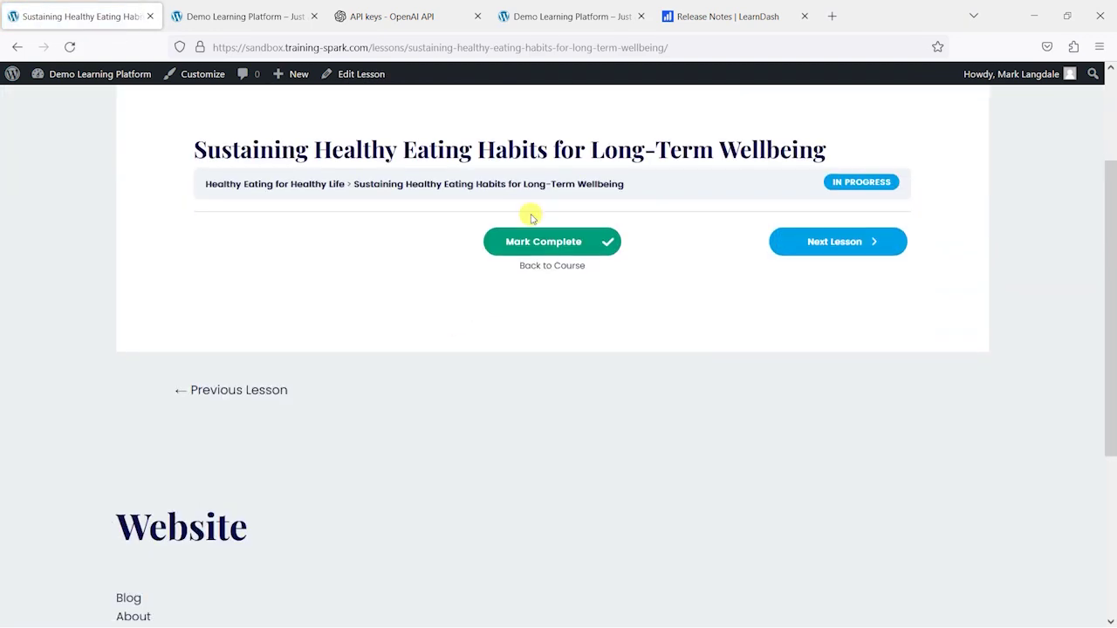
left_click(19, 47)
Review the complete lesson list of the "Healthy Eating for Healthy Life" course once more, from first to last lesson
scroll(395, 312, "up", 2)
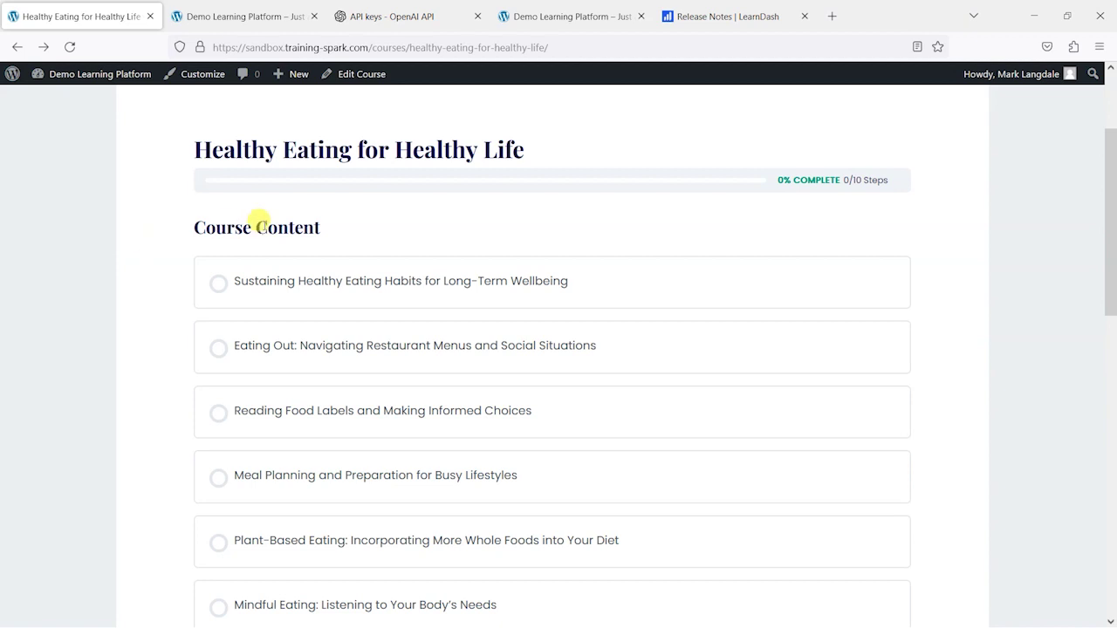
scroll(526, 381, "up", 1)
scroll(547, 379, "down", 5)
scroll(560, 318, "down", 4)
scroll(573, 265, "up", 10)
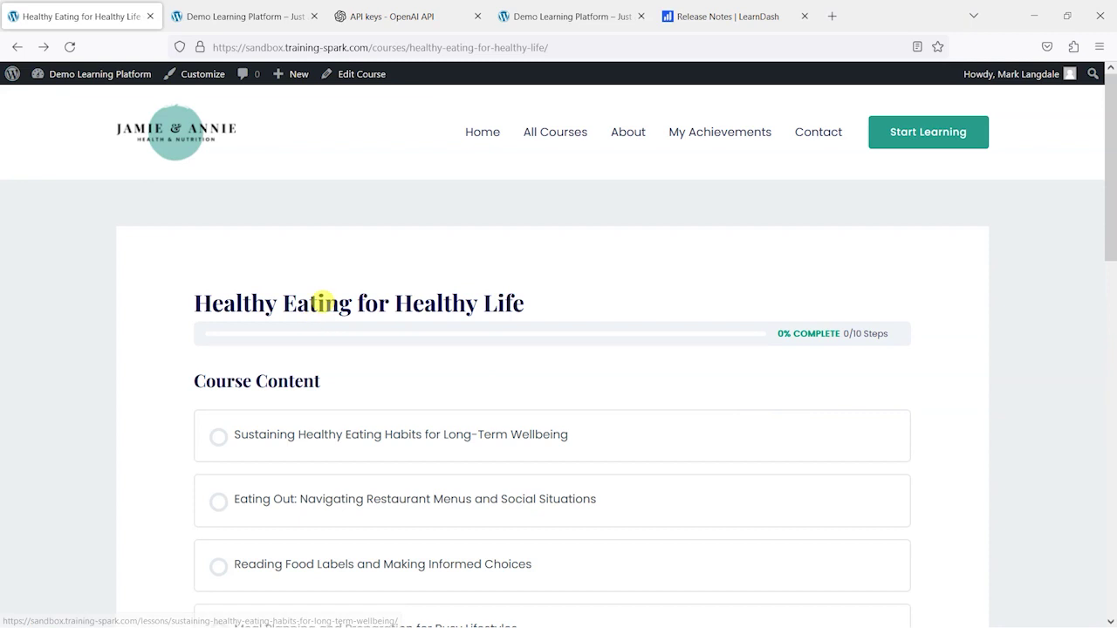